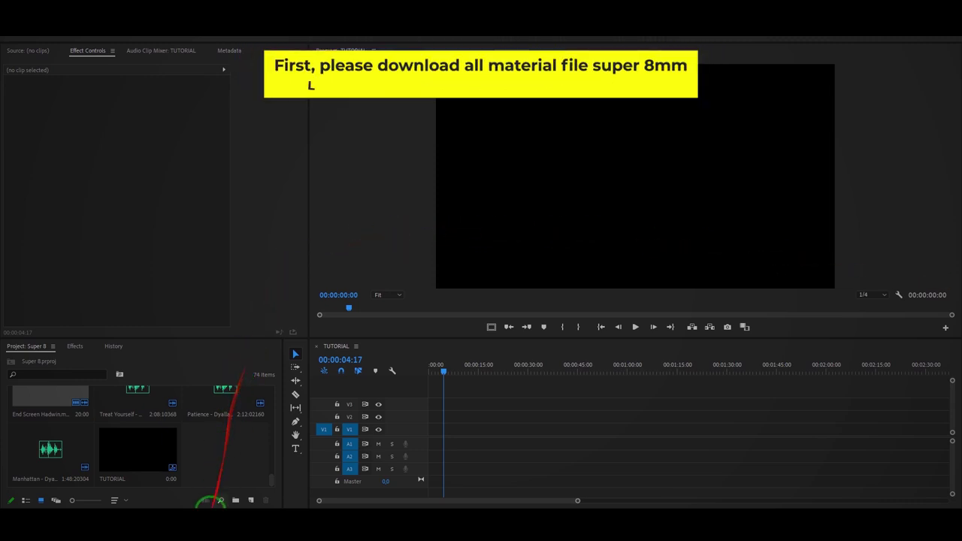
Extract the downloaded Super 8 zip archive into its own folder
{"action": "left_click", "coordinate": [212, 506]}
{"action": "left_click", "coordinate": [362, 239]}
{"action": "right_click", "coordinate": [463, 304]}
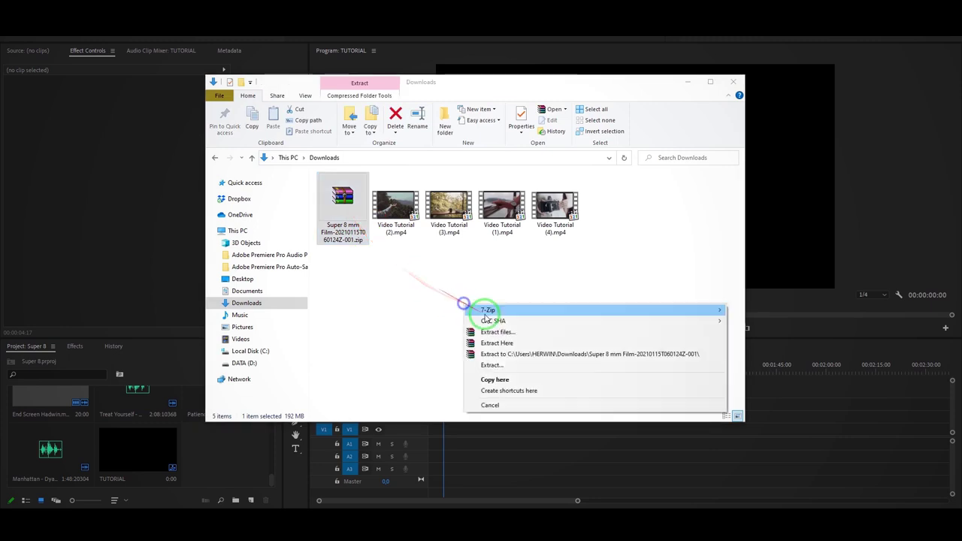
{"action": "left_click", "coordinate": [506, 355]}
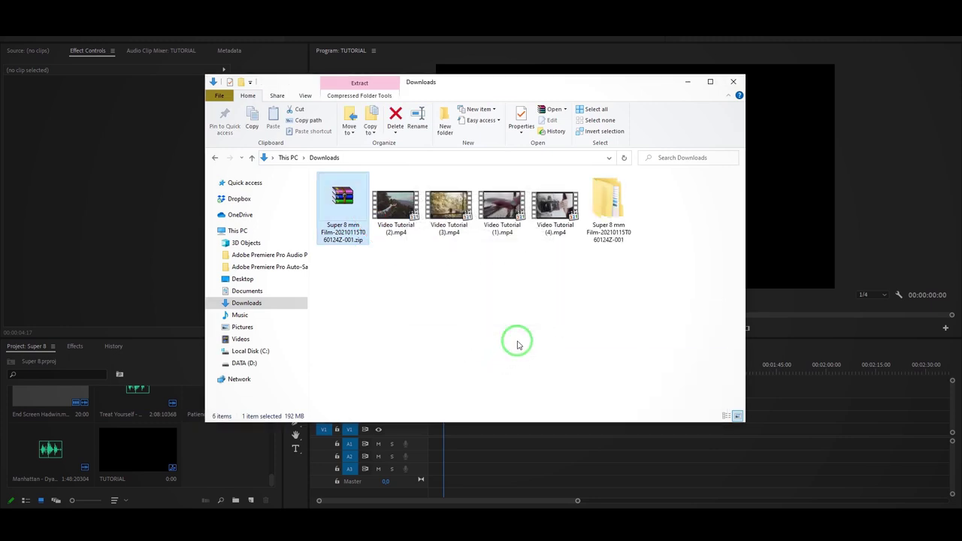
Import the three clips from Super 8 mm Film > Super 8mm Frame into the Premiere project
{"action": "double_click", "coordinate": [609, 207]}
{"action": "double_click", "coordinate": [346, 201]}
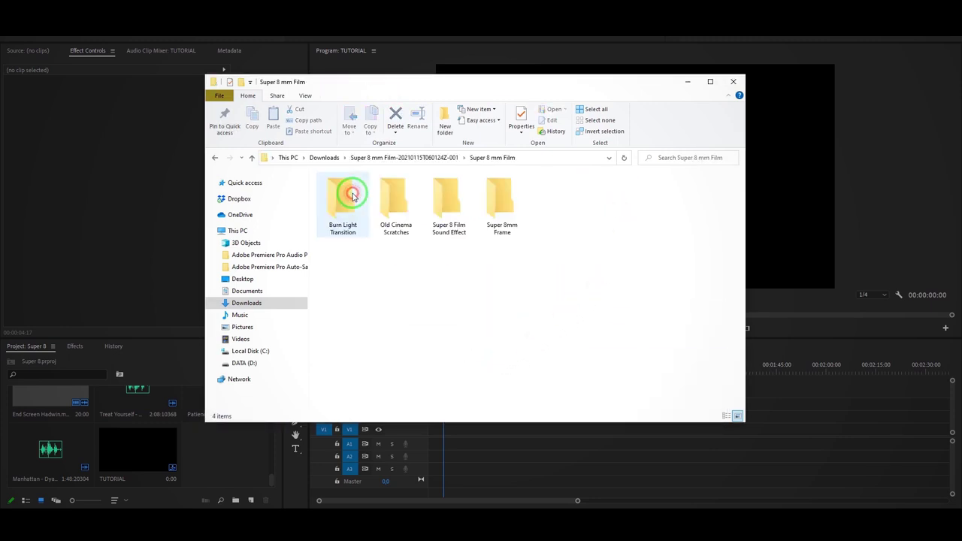
{"action": "left_click", "coordinate": [348, 199]}
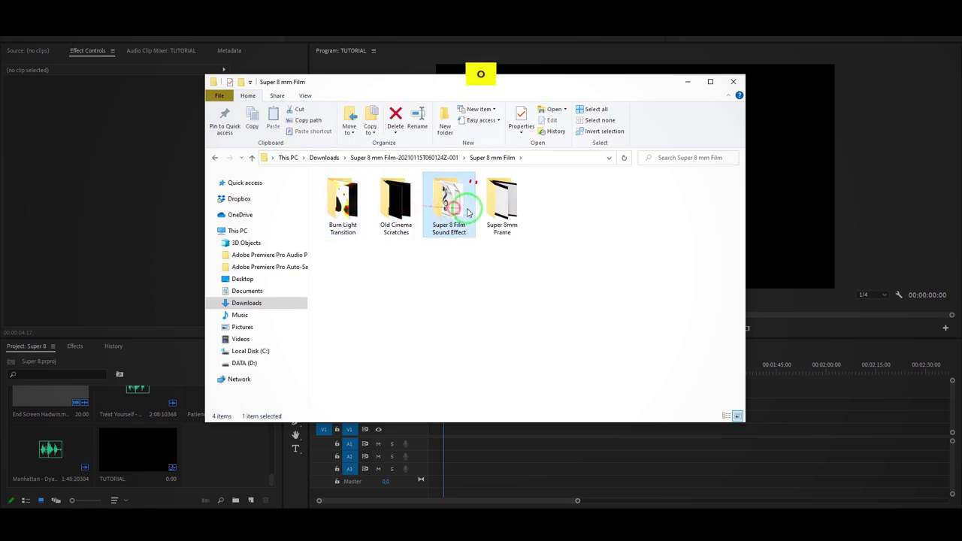
{"action": "left_click", "coordinate": [517, 216]}
{"action": "left_click", "coordinate": [617, 252]}
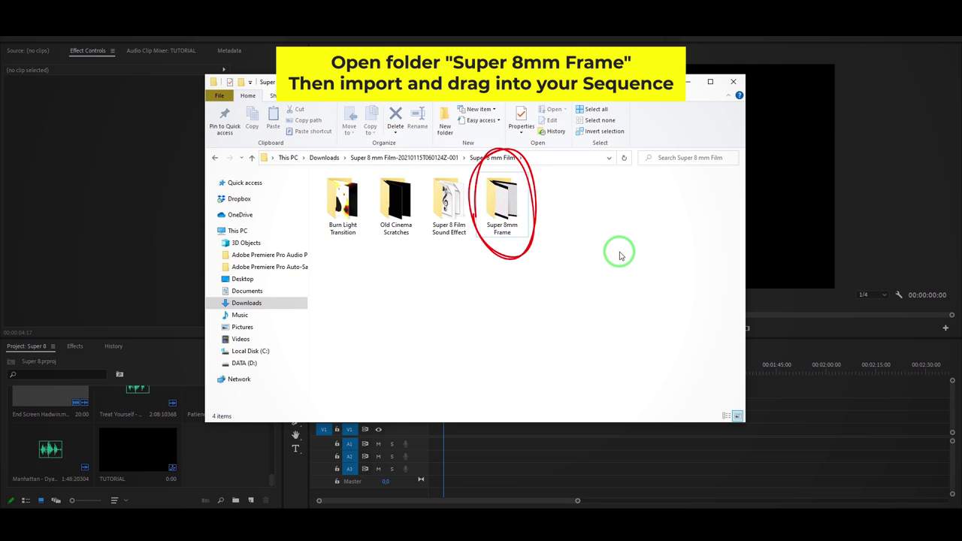
{"action": "left_click", "coordinate": [495, 226]}
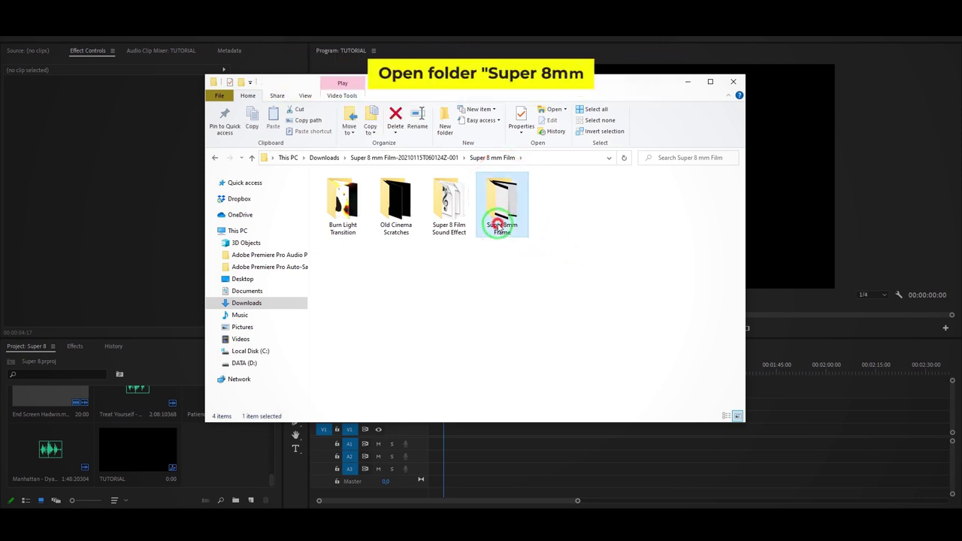
{"action": "double_click", "coordinate": [496, 225]}
{"action": "left_click_drag", "start_coordinate": [508, 239], "coordinate": [319, 187]}
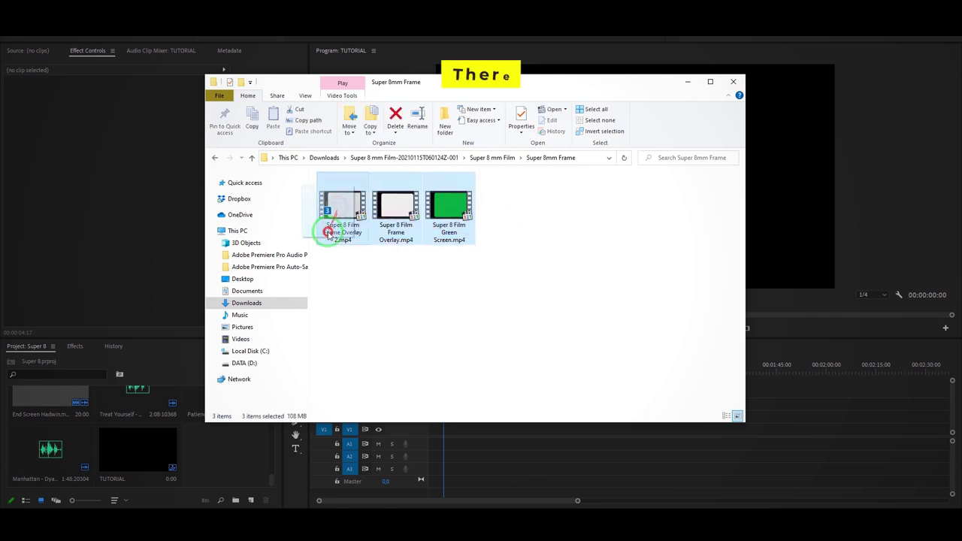
{"action": "left_click_drag", "start_coordinate": [331, 224], "coordinate": [216, 454]}
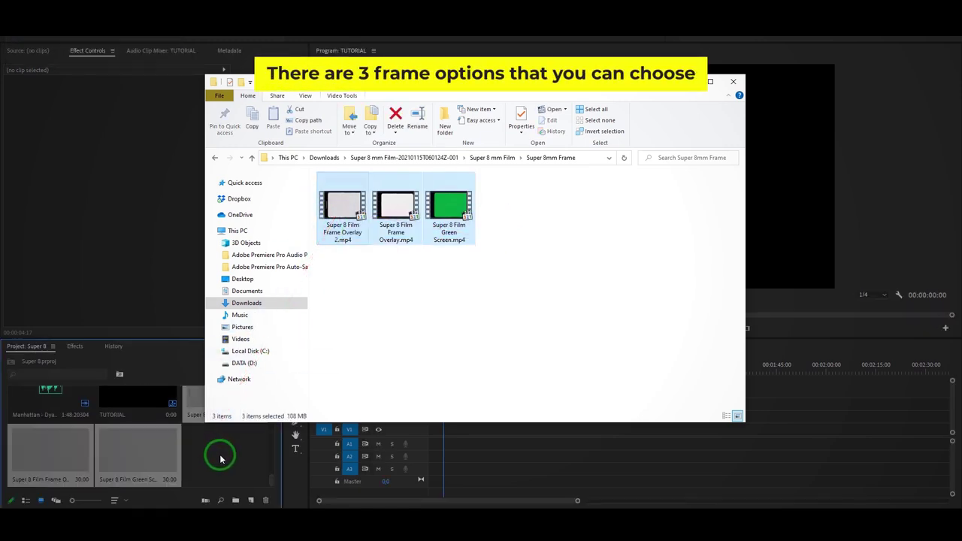
Place the three Super 8 frame clips end to end on track V1 of the TUTORIAL sequence
{"action": "left_click", "coordinate": [220, 456]}
{"action": "left_click", "coordinate": [226, 406]}
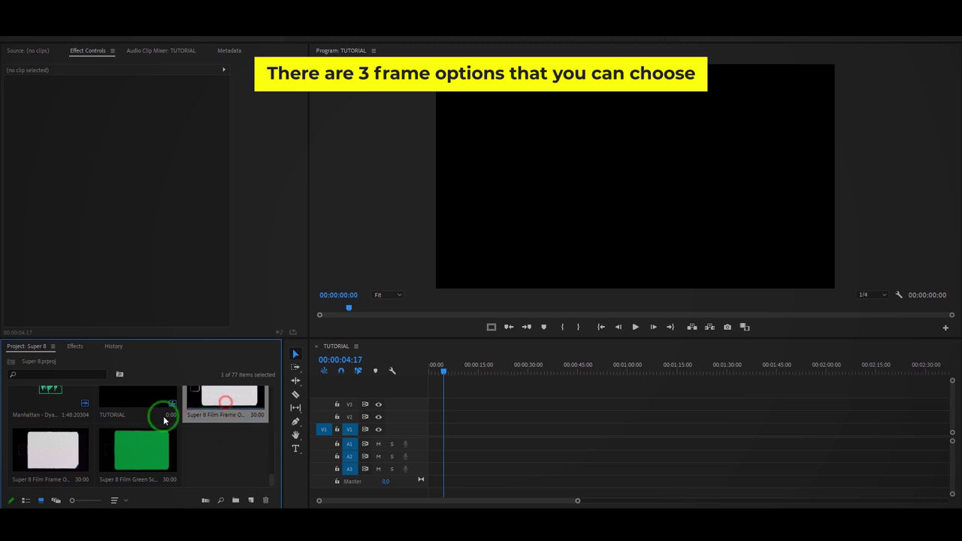
{"action": "left_click", "coordinate": [86, 446], "text": "ctrl"}
{"action": "left_click", "coordinate": [131, 449], "text": "ctrl"}
{"action": "left_click_drag", "start_coordinate": [217, 397], "coordinate": [425, 436]}
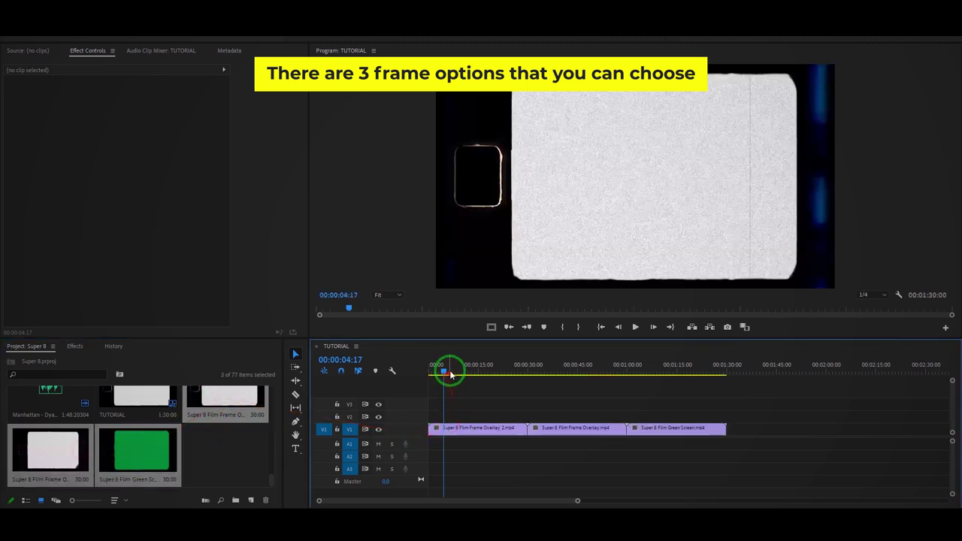
Scrub through the frame clips to preview them, stopping at 00:00:08:12
{"action": "left_click_drag", "start_coordinate": [449, 373], "coordinate": [585, 371]}
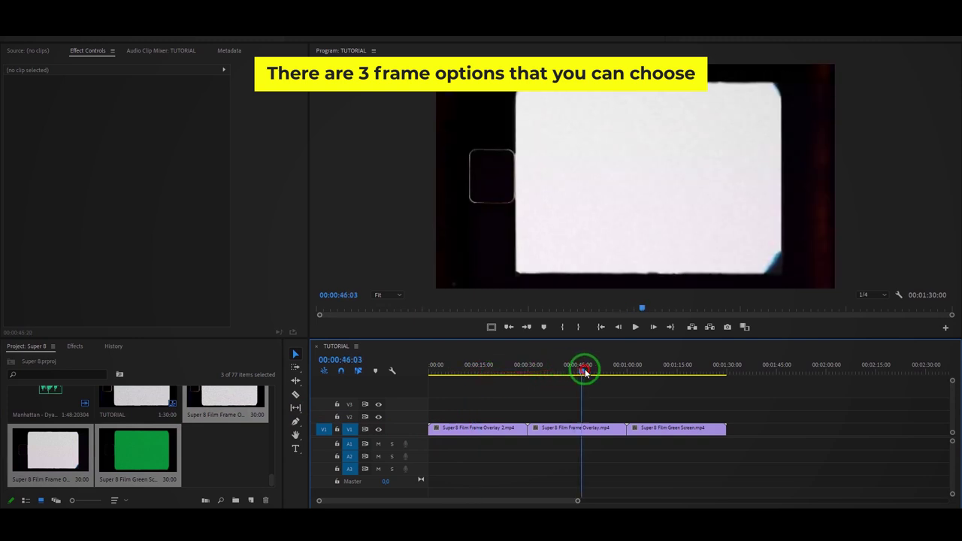
{"action": "left_click_drag", "start_coordinate": [672, 368], "coordinate": [457, 371]}
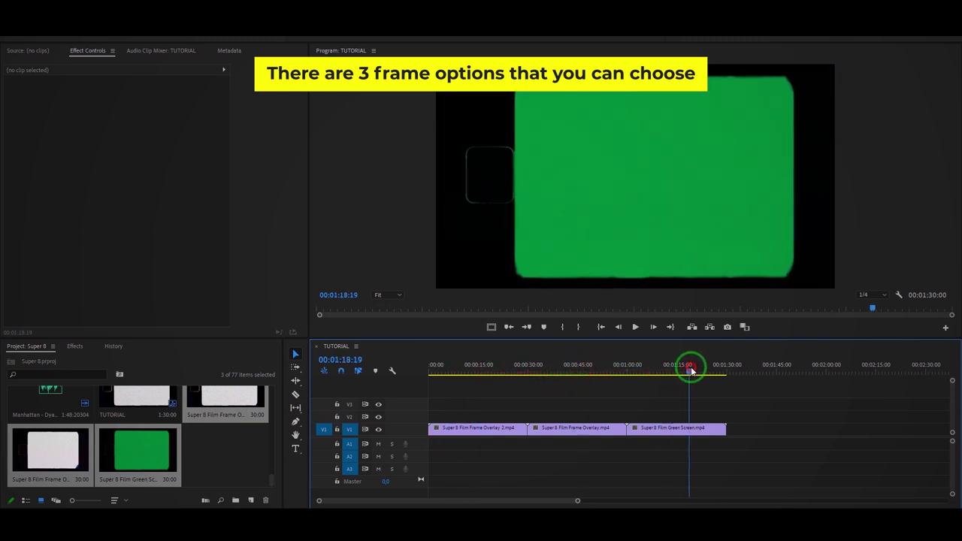
{"action": "left_click", "coordinate": [457, 372]}
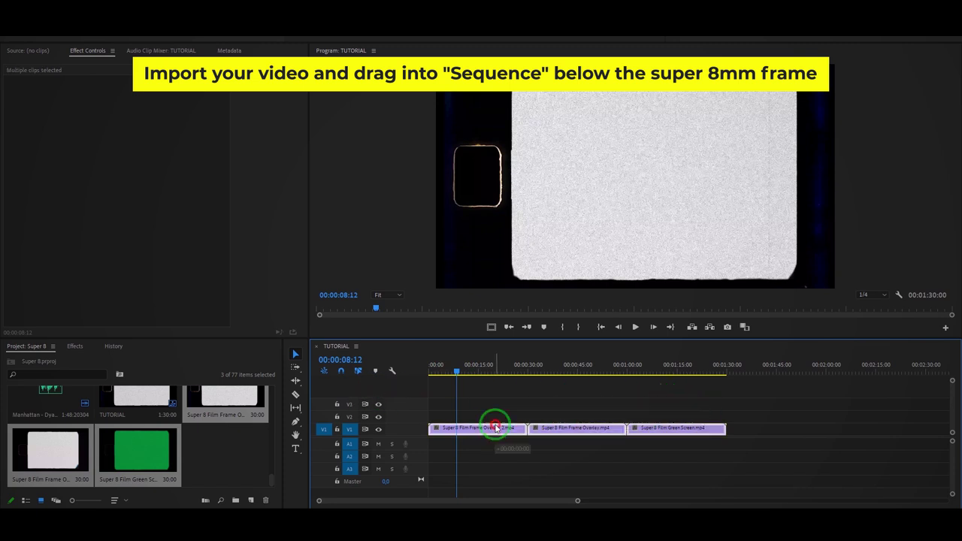
Raise the frame clips to V2 and import the four Video Tutorial clips from Downloads
{"action": "left_click_drag", "start_coordinate": [494, 428], "coordinate": [487, 421]}
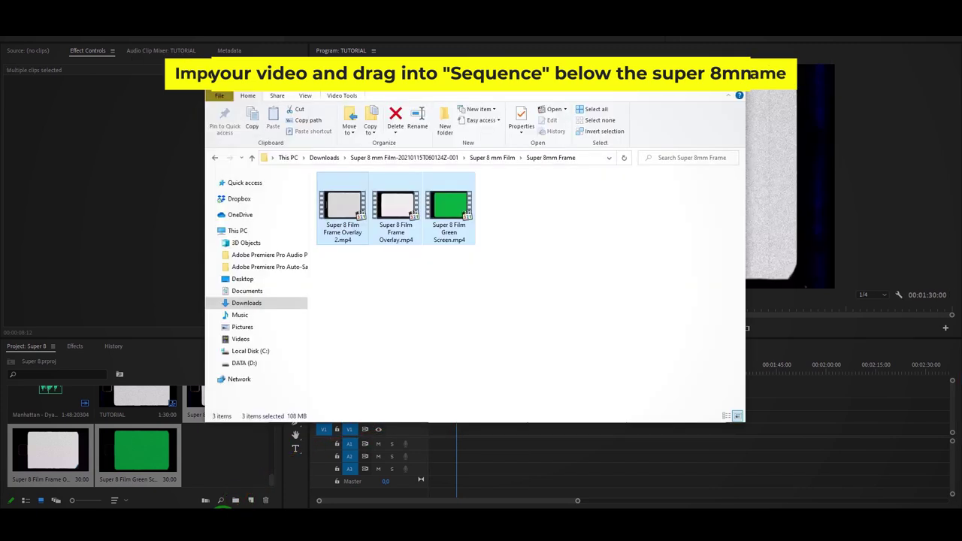
{"action": "left_click", "coordinate": [251, 160]}
{"action": "left_click", "coordinate": [251, 160]}
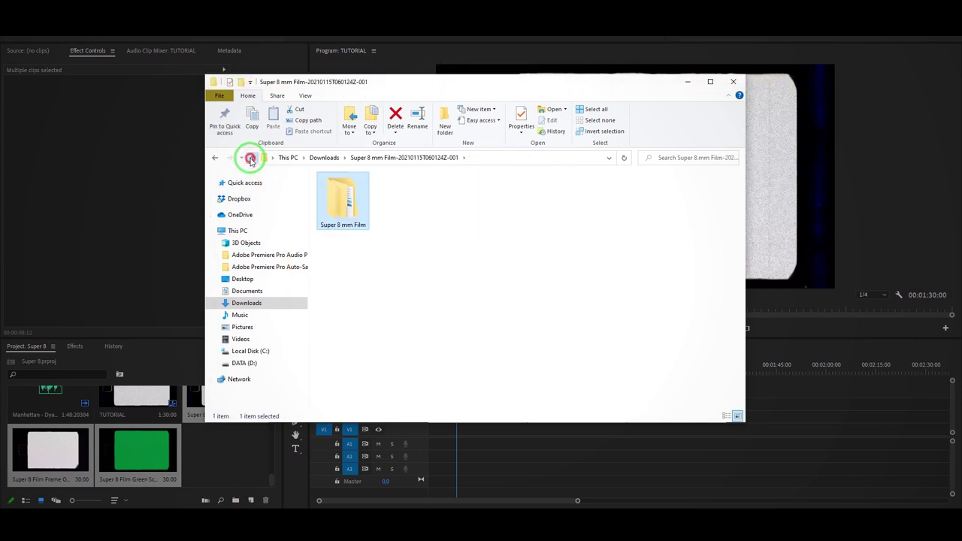
{"action": "left_click_drag", "start_coordinate": [556, 274], "coordinate": [371, 177]}
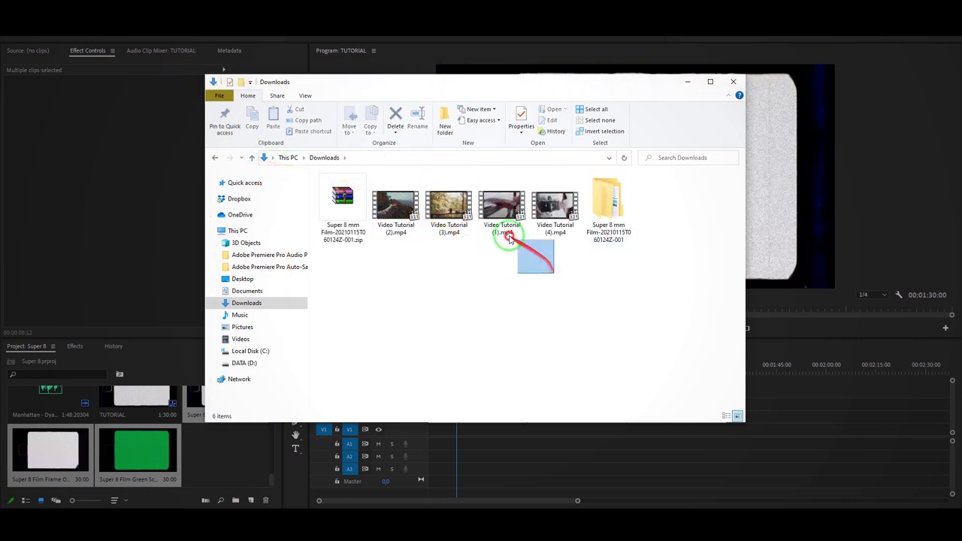
{"action": "left_click_drag", "start_coordinate": [396, 218], "coordinate": [229, 454]}
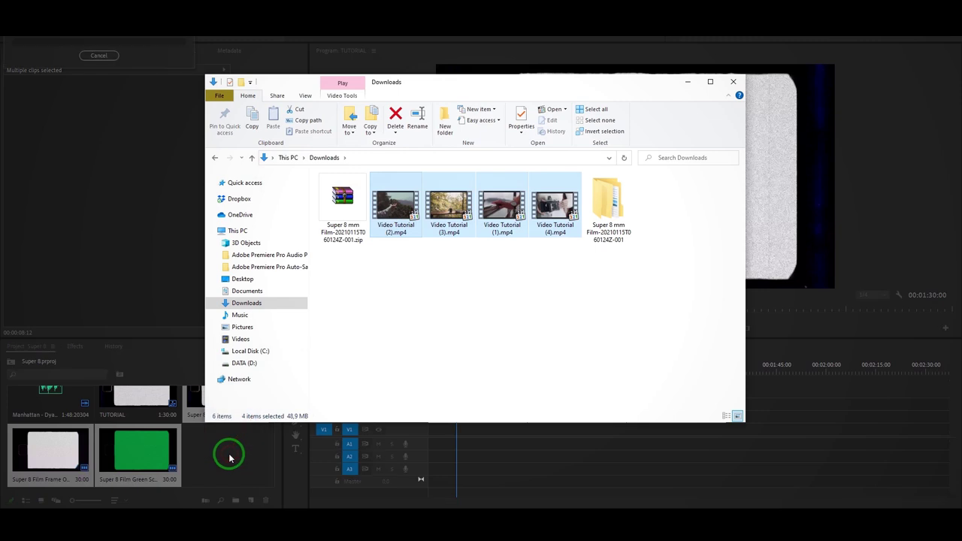
Place Video Tutorial (1), (2) and (3) on V1 beneath the three frame clips
{"action": "left_click", "coordinate": [153, 456]}
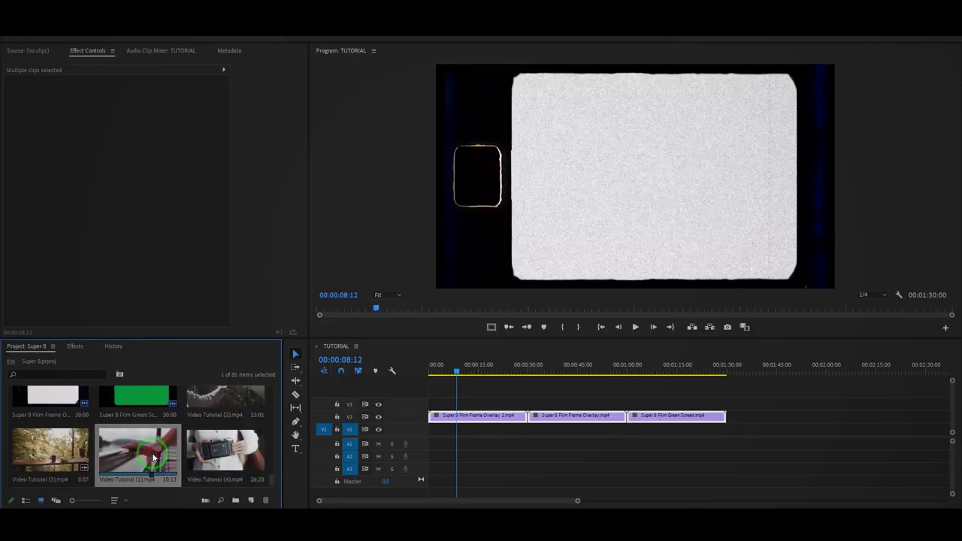
{"action": "left_click_drag", "start_coordinate": [326, 426], "coordinate": [419, 432]}
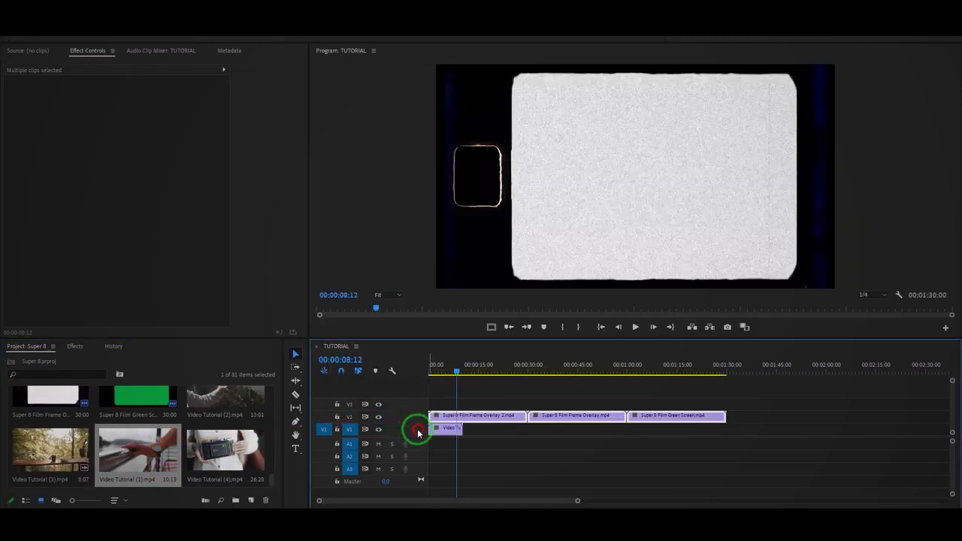
{"action": "left_click_drag", "start_coordinate": [262, 413], "coordinate": [529, 429]}
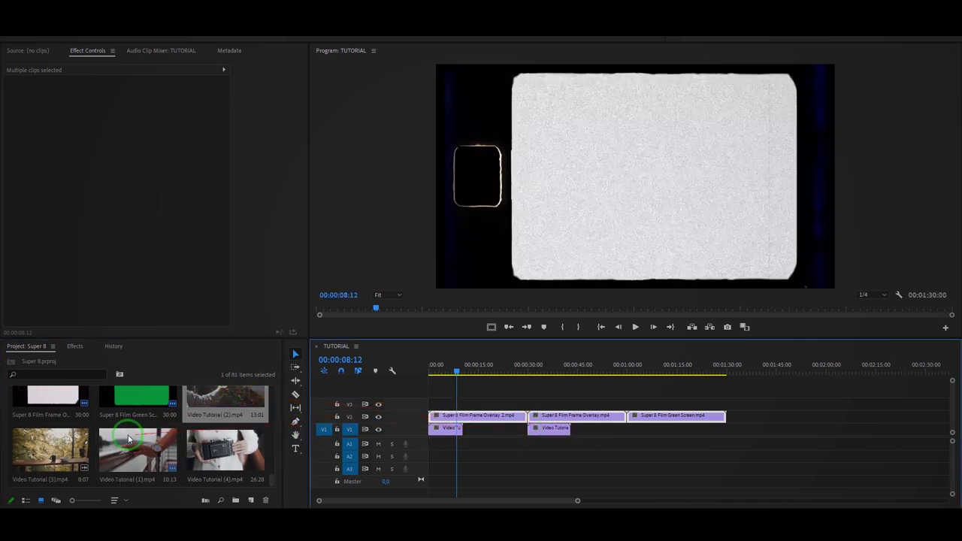
{"action": "left_click", "coordinate": [68, 446]}
{"action": "mouse_move", "coordinate": [311, 433]}
{"action": "left_mouse_down"}
{"action": "mouse_move", "coordinate": [631, 434]}
{"action": "mouse_move", "coordinate": [624, 429]}
{"action": "left_mouse_up"}
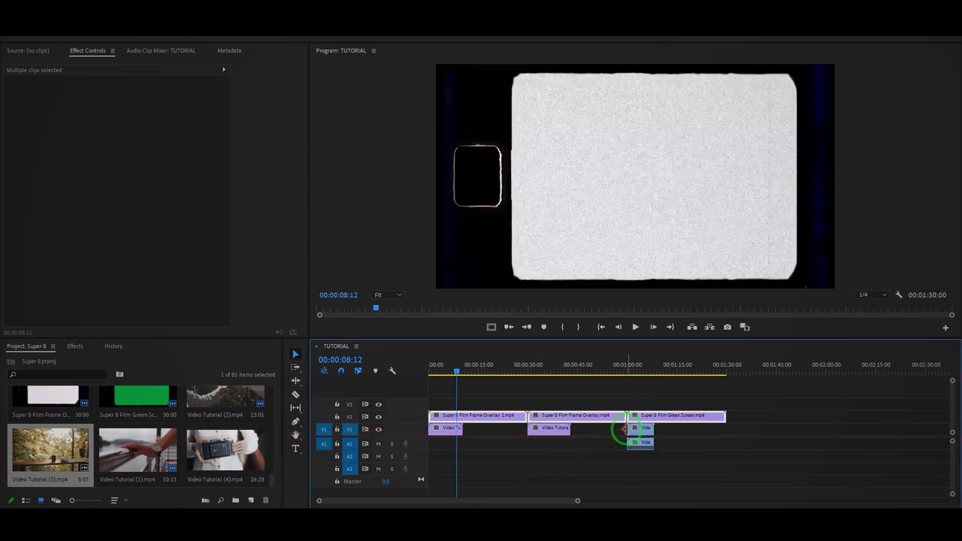
{"action": "left_click_drag", "start_coordinate": [456, 373], "coordinate": [449, 370]}
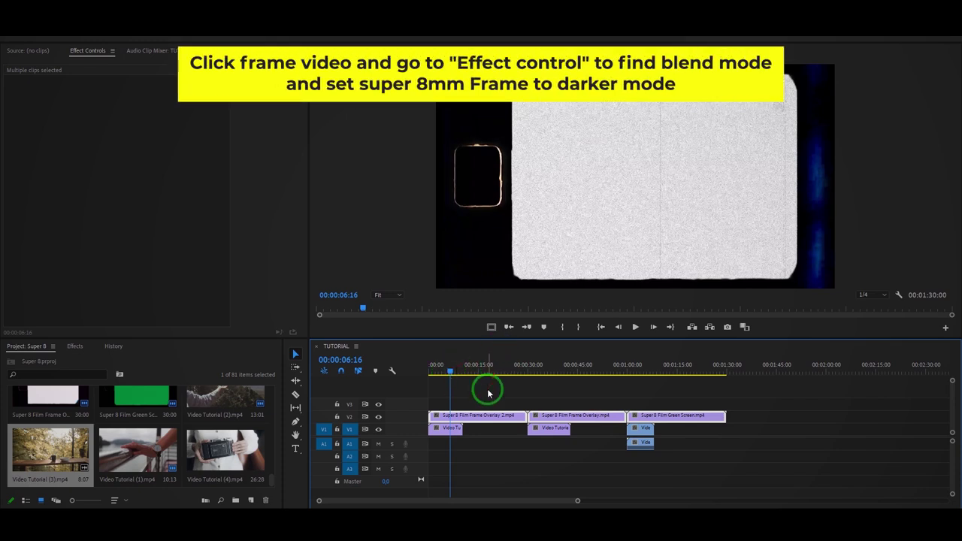
Set both Super 8 Film Frame Overlay clips to Darken blend mode and preview the result
{"action": "left_click", "coordinate": [488, 393]}
{"action": "left_click", "coordinate": [462, 417]}
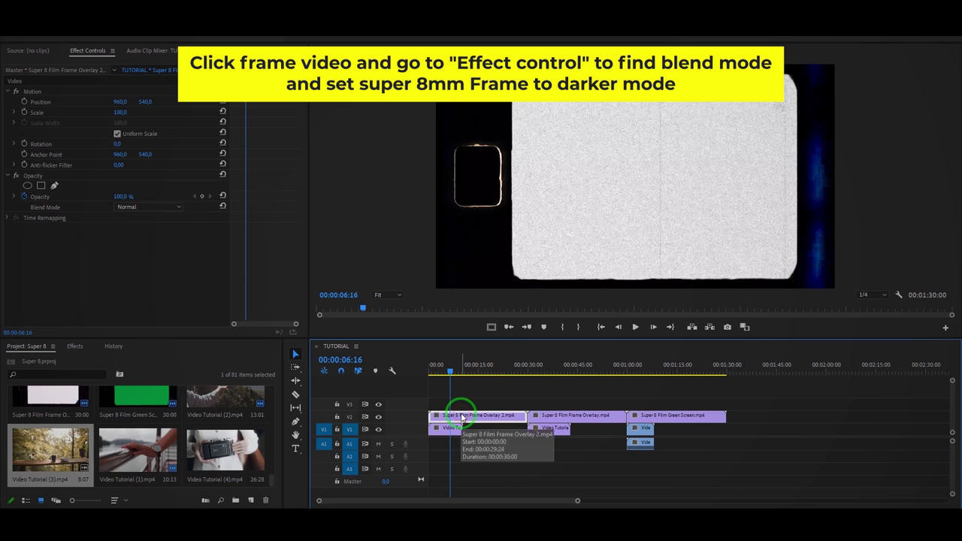
{"action": "left_click", "coordinate": [179, 210]}
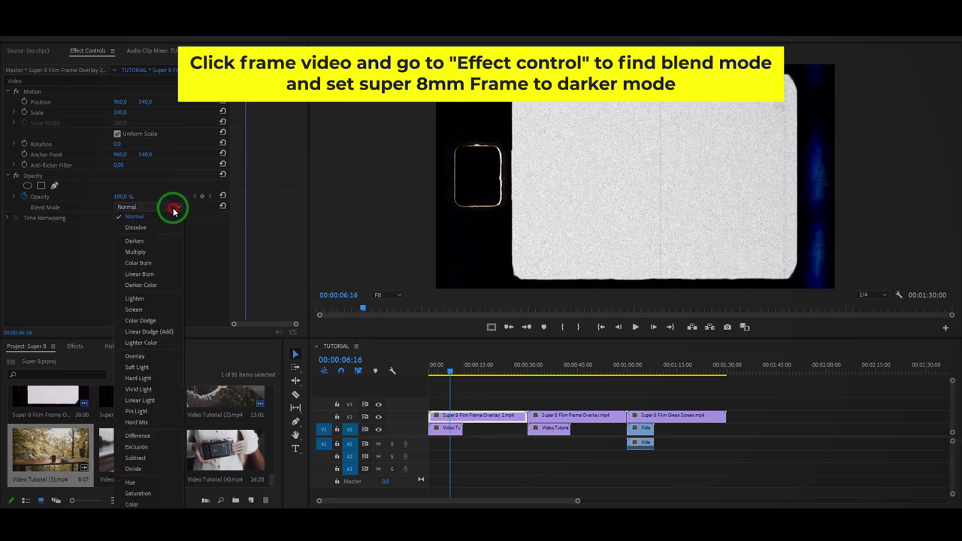
{"action": "left_click", "coordinate": [160, 242]}
{"action": "left_click_drag", "start_coordinate": [444, 369], "coordinate": [540, 381]}
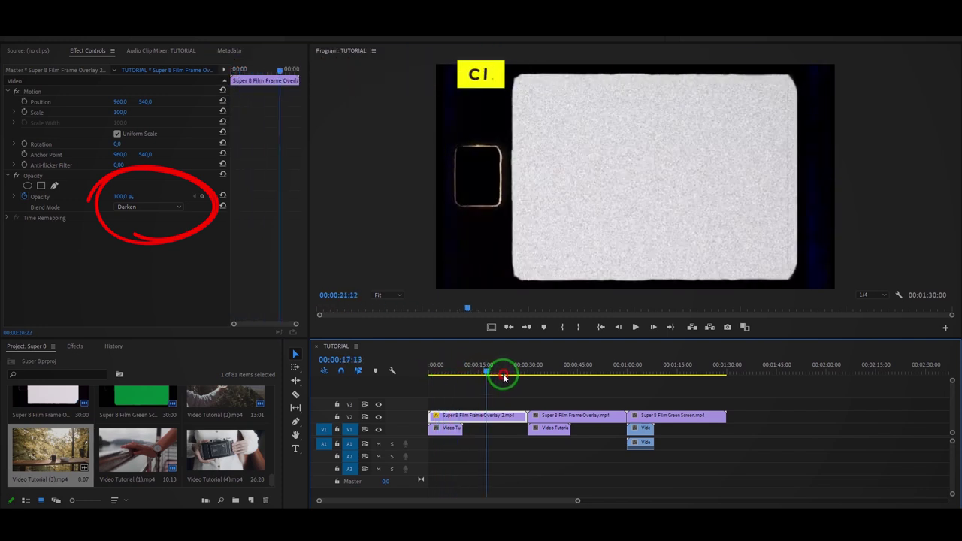
{"action": "left_click", "coordinate": [556, 417]}
{"action": "left_click", "coordinate": [163, 207]}
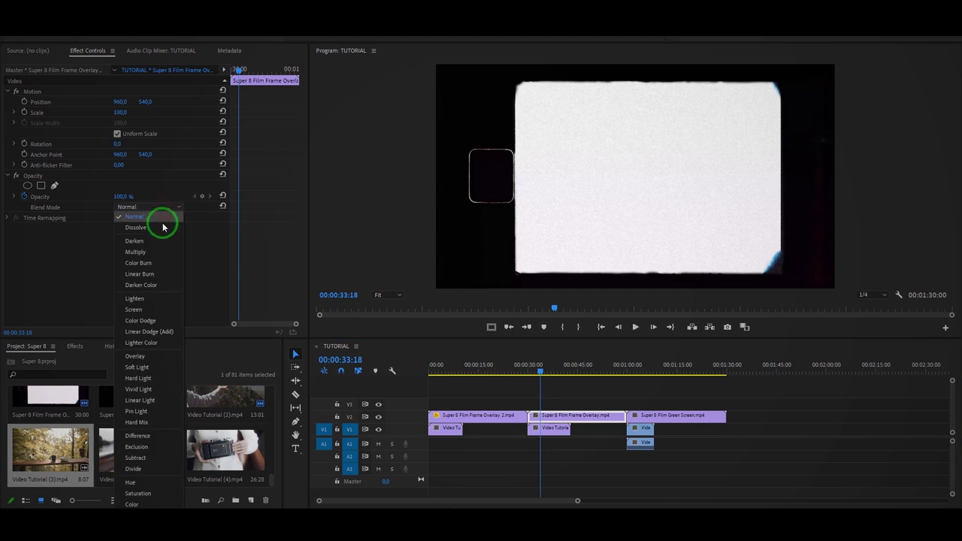
{"action": "left_click", "coordinate": [161, 243]}
{"action": "mouse_move", "coordinate": [538, 369]}
{"action": "left_mouse_down"}
{"action": "mouse_move", "coordinate": [558, 372]}
{"action": "mouse_move", "coordinate": [549, 370]}
{"action": "left_mouse_up"}
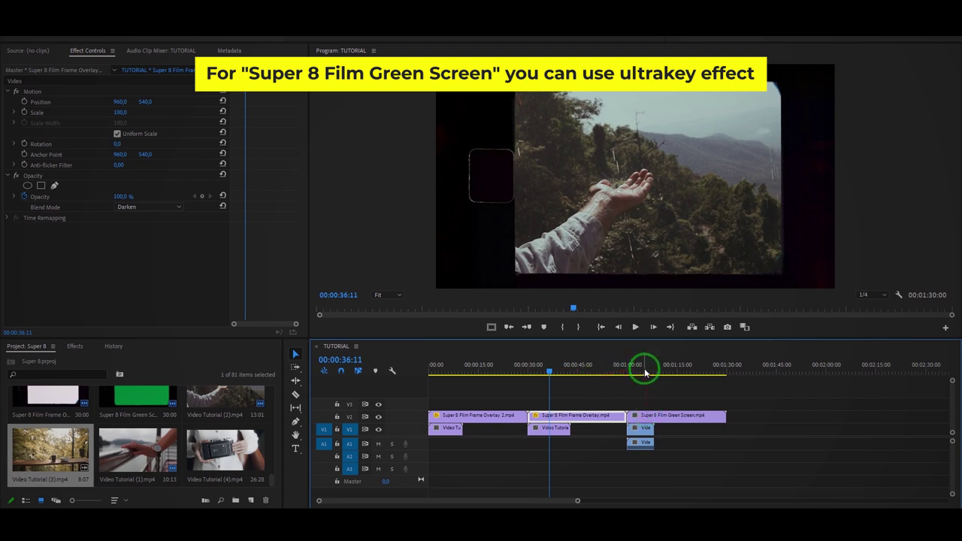
Apply the Ultra Key effect to the Super 8 Film Green Screen clip
{"action": "left_click", "coordinate": [644, 372]}
{"action": "left_click", "coordinate": [643, 421]}
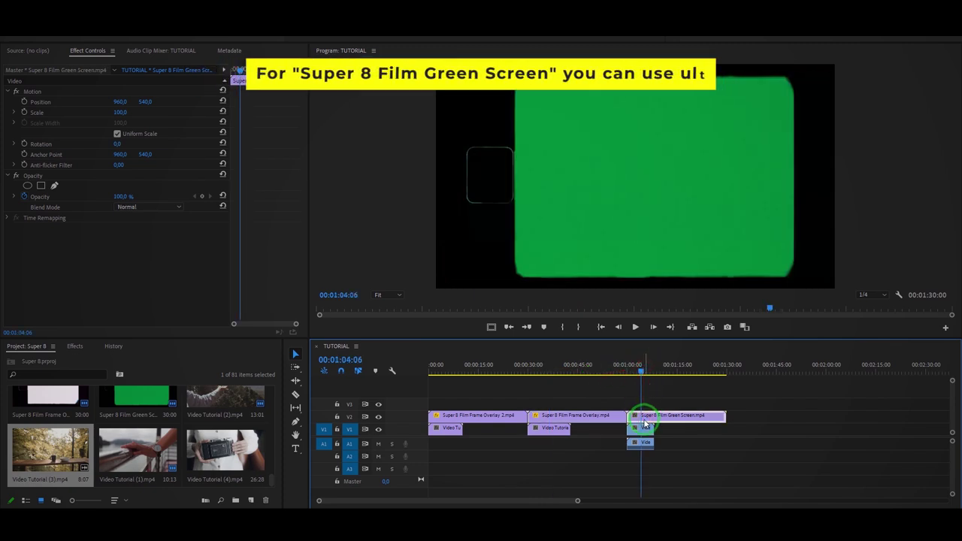
{"action": "left_click", "coordinate": [76, 347]}
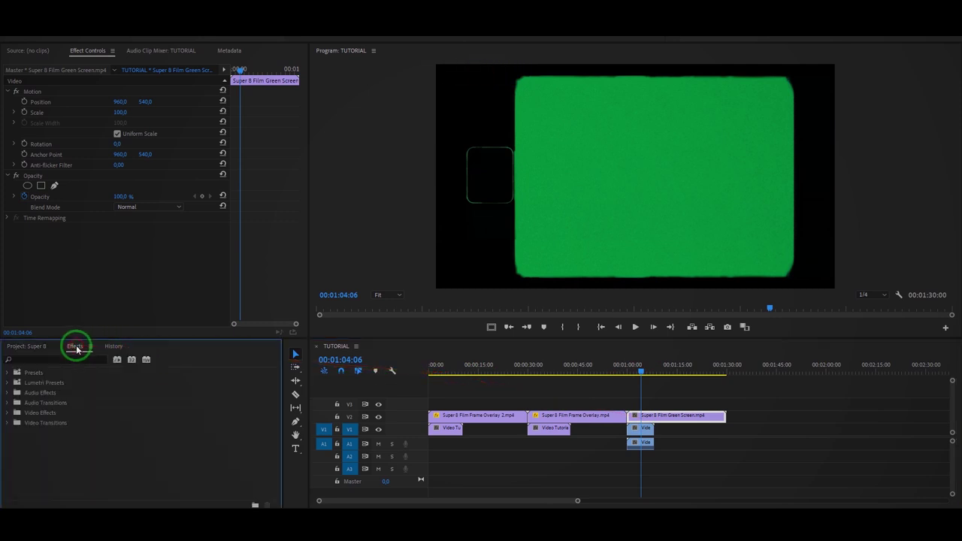
{"action": "type", "text": "ULU"}
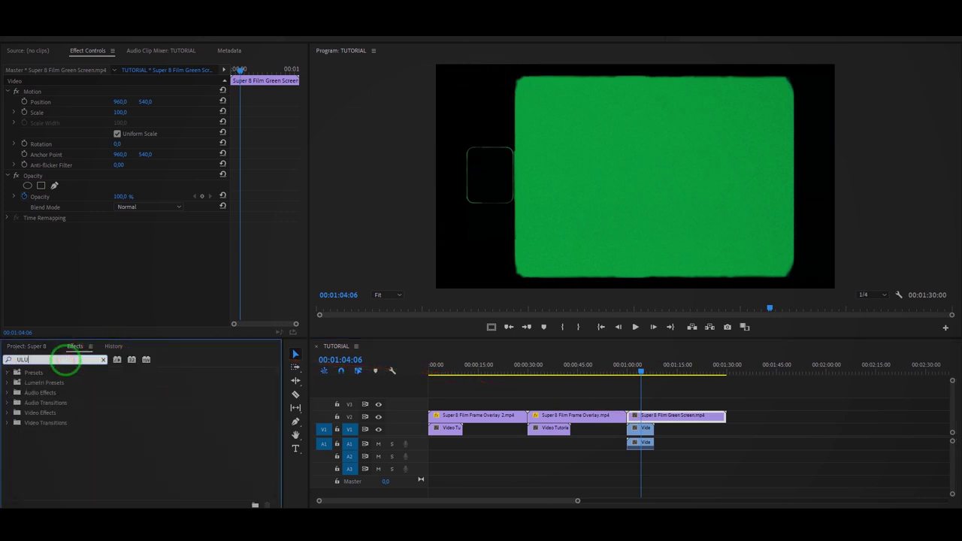
{"action": "type", "text": "ULTRA"}
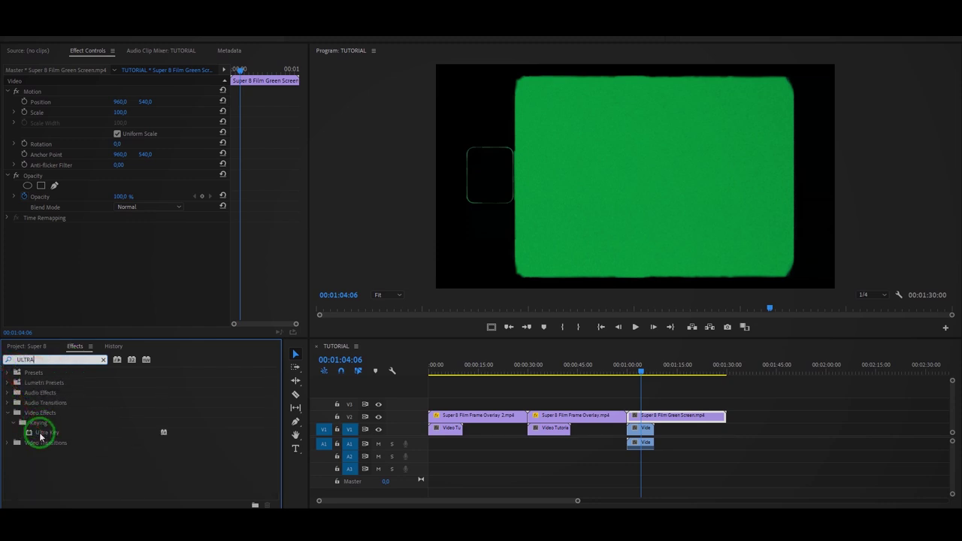
{"action": "left_click_drag", "start_coordinate": [41, 436], "coordinate": [651, 416]}
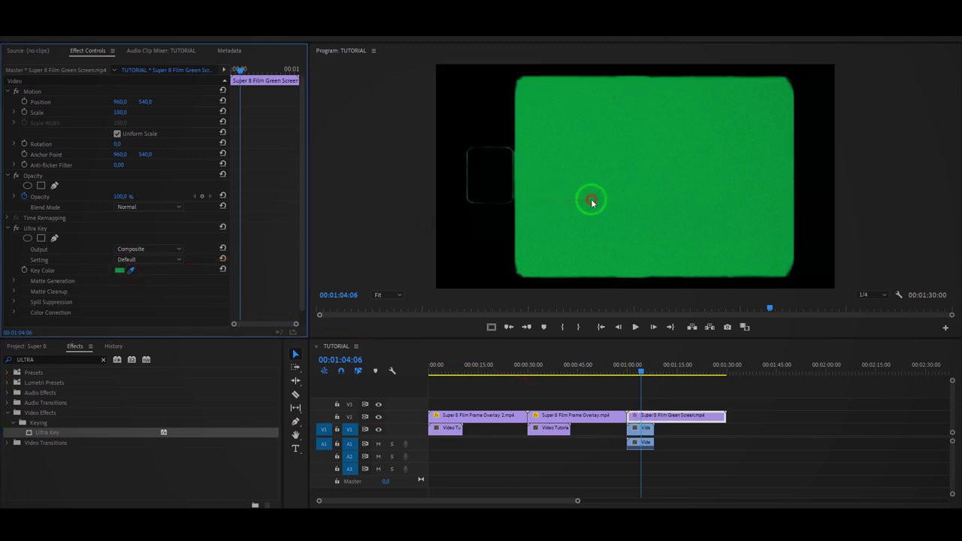
Eyedrop the green as Ultra Key's Key Color and set Setting to Aggressive
{"action": "left_click_drag", "start_coordinate": [130, 275], "coordinate": [590, 200]}
{"action": "left_click", "coordinate": [181, 259]}
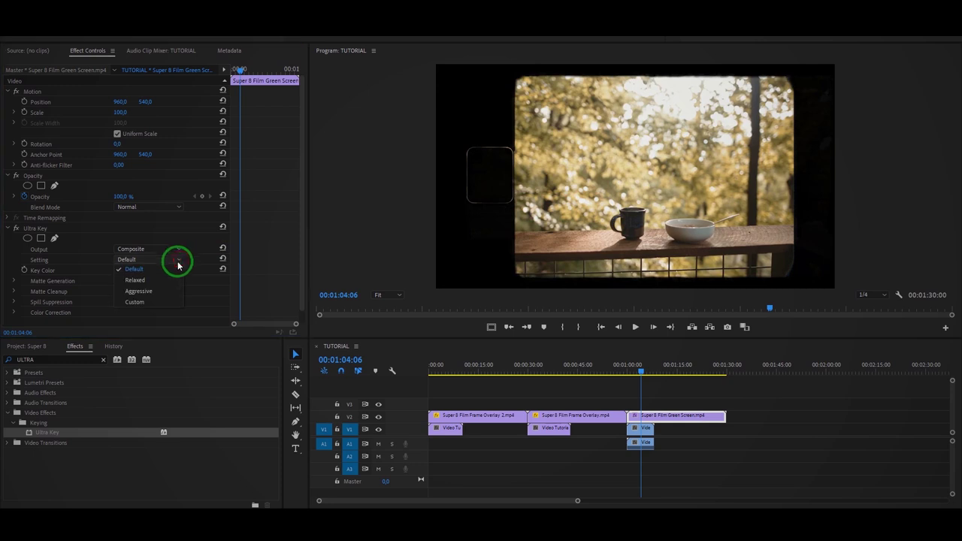
{"action": "left_click", "coordinate": [161, 285]}
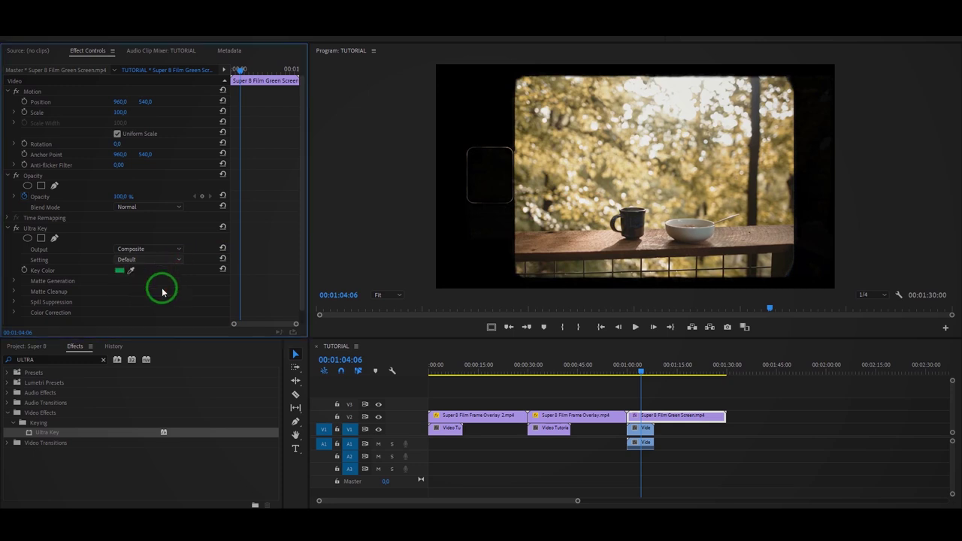
{"action": "left_click", "coordinate": [634, 371]}
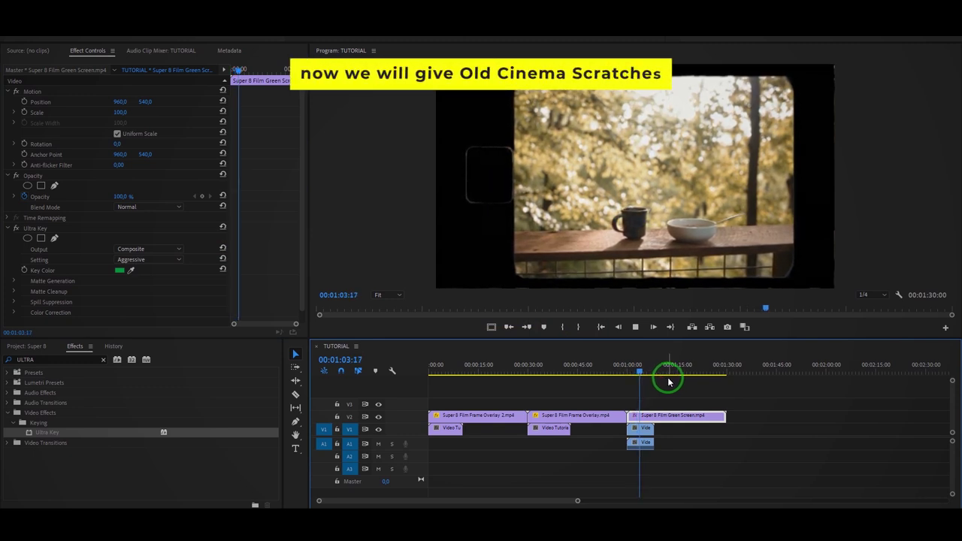
Trim the frame overlay to end with its footage and select all frame clips on V2
{"action": "key", "text": "space"}
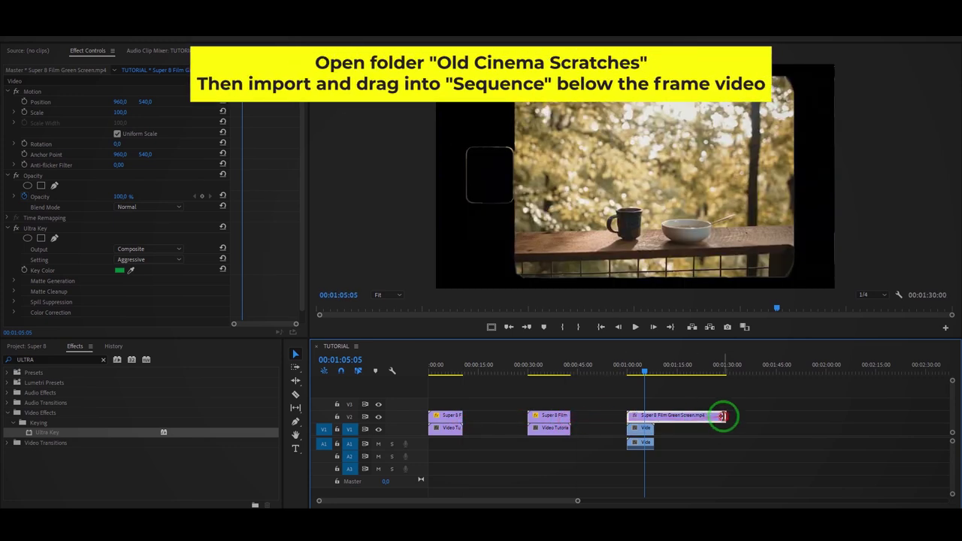
{"action": "left_click_drag", "start_coordinate": [723, 415], "coordinate": [653, 415]}
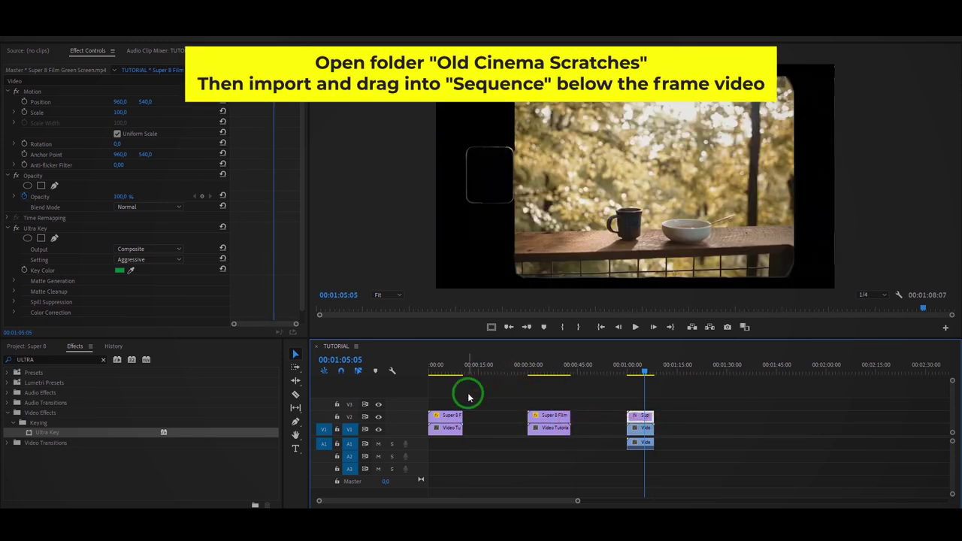
{"action": "mouse_move", "coordinate": [636, 403]}
{"action": "left_mouse_down"}
{"action": "mouse_move", "coordinate": [456, 415]}
{"action": "mouse_move", "coordinate": [453, 405]}
{"action": "left_mouse_up"}
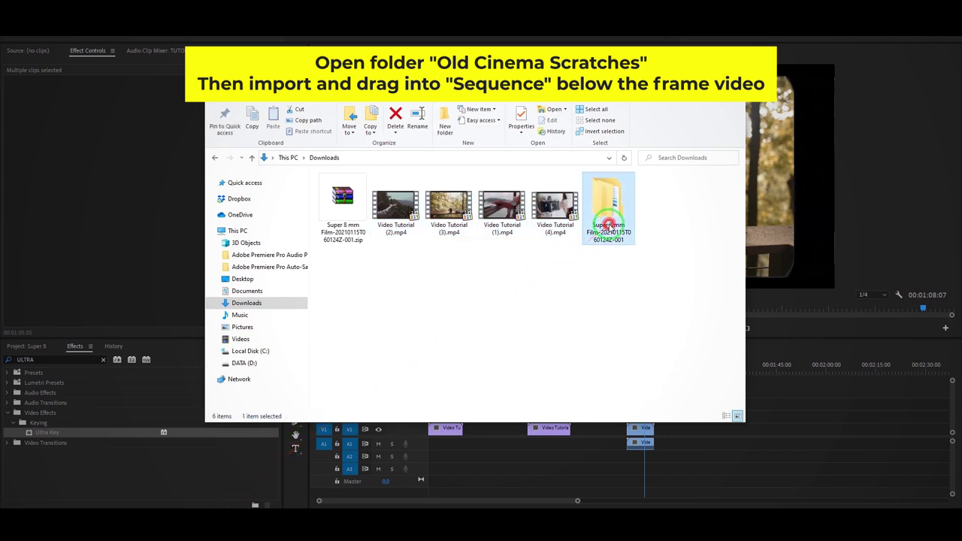
Import the four overlay clips from Super 8 mm Film > Old Cinema Scratches into the project
{"action": "double_click", "coordinate": [606, 217]}
{"action": "left_click", "coordinate": [351, 218]}
{"action": "double_click", "coordinate": [351, 217]}
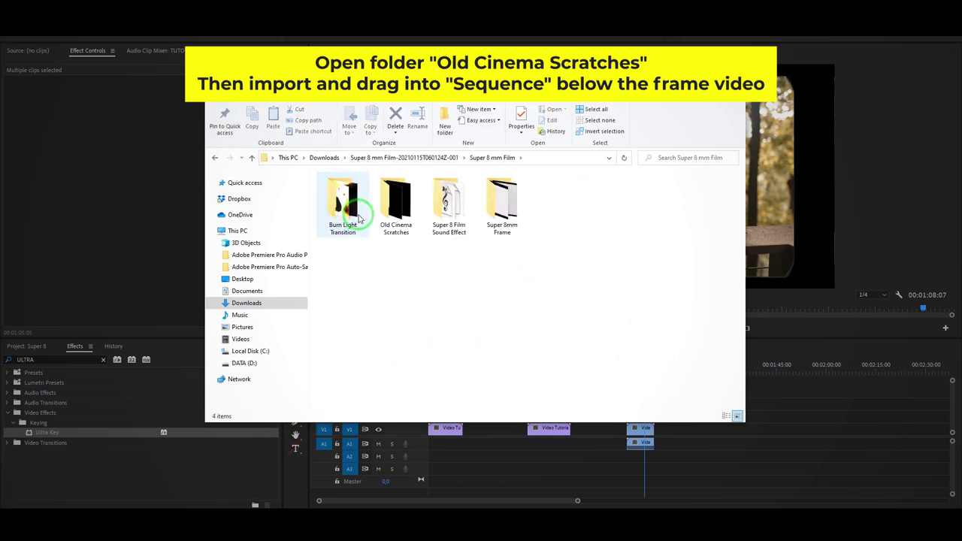
{"action": "double_click", "coordinate": [401, 217]}
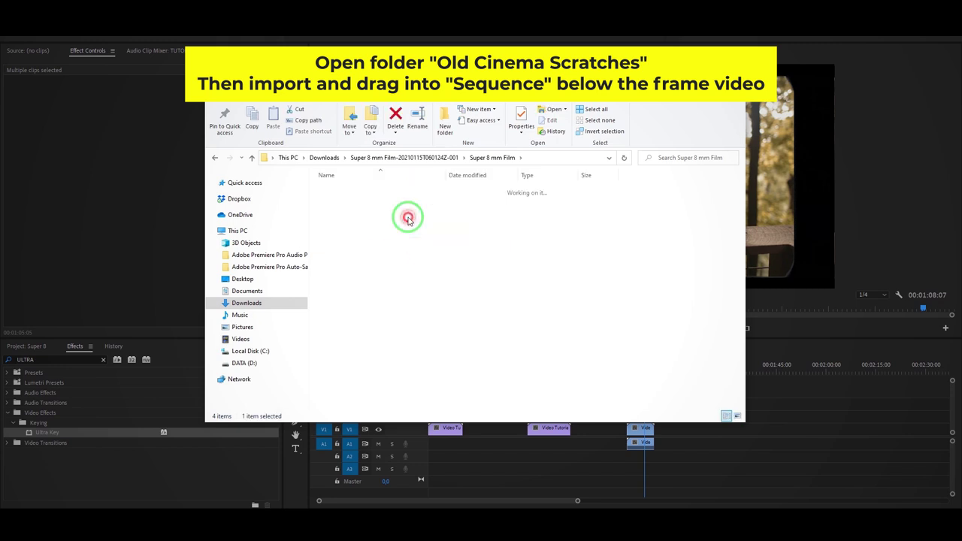
{"action": "left_click_drag", "start_coordinate": [542, 266], "coordinate": [336, 203]}
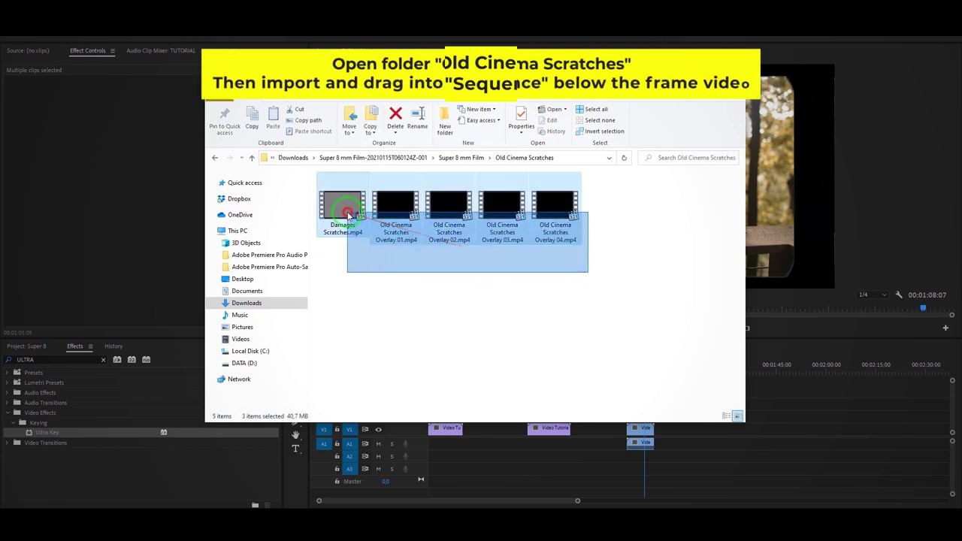
{"action": "left_click", "coordinate": [27, 347]}
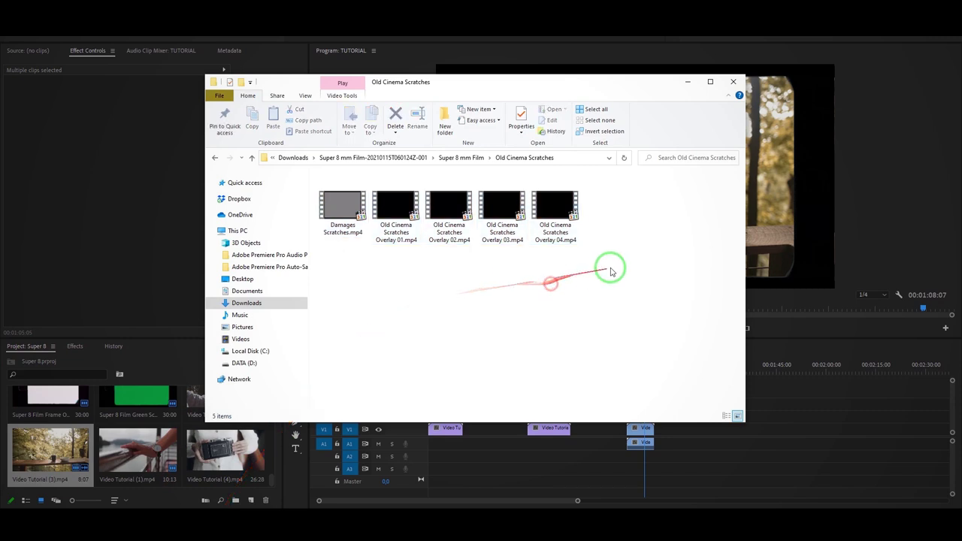
{"action": "mouse_move", "coordinate": [601, 265]}
{"action": "left_mouse_down"}
{"action": "mouse_move", "coordinate": [368, 186]}
{"action": "mouse_move", "coordinate": [314, 313]}
{"action": "mouse_move", "coordinate": [172, 468]}
{"action": "left_mouse_up"}
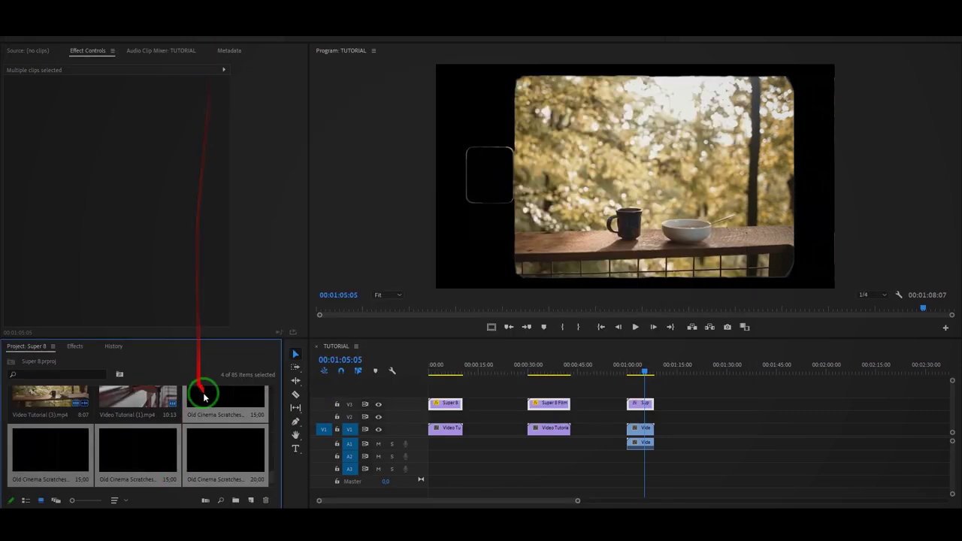
{"action": "left_click", "coordinate": [214, 400]}
Place Old Cinema Scratches clips on V2 under the frames at the start, near 0:30 and near 1:00
{"action": "left_click_drag", "start_coordinate": [245, 395], "coordinate": [413, 423]}
{"action": "mouse_move", "coordinate": [37, 451]}
{"action": "left_mouse_down"}
{"action": "mouse_move", "coordinate": [539, 416]}
{"action": "mouse_move", "coordinate": [529, 417]}
{"action": "left_mouse_up"}
{"action": "left_click_drag", "start_coordinate": [161, 435], "coordinate": [635, 417]}
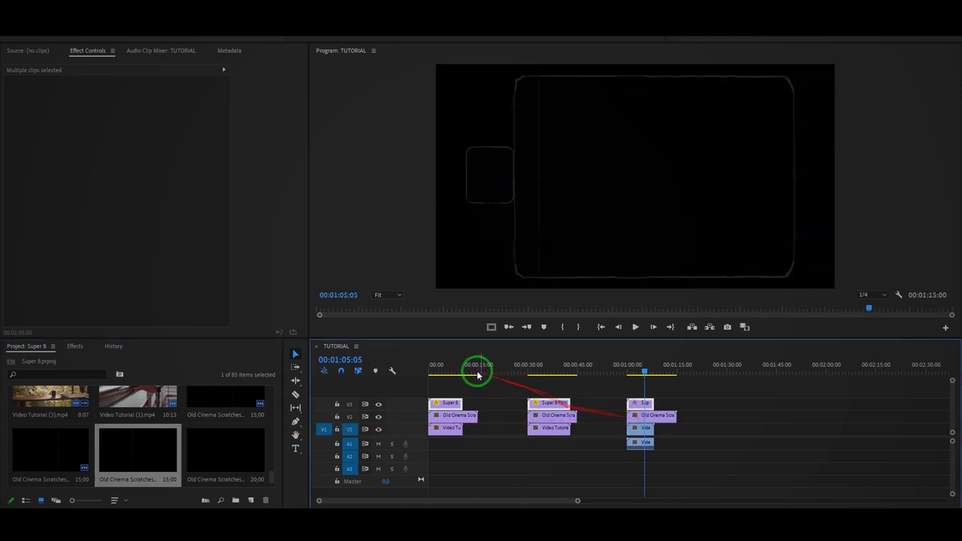
{"action": "left_click_drag", "start_coordinate": [463, 363], "coordinate": [441, 364]}
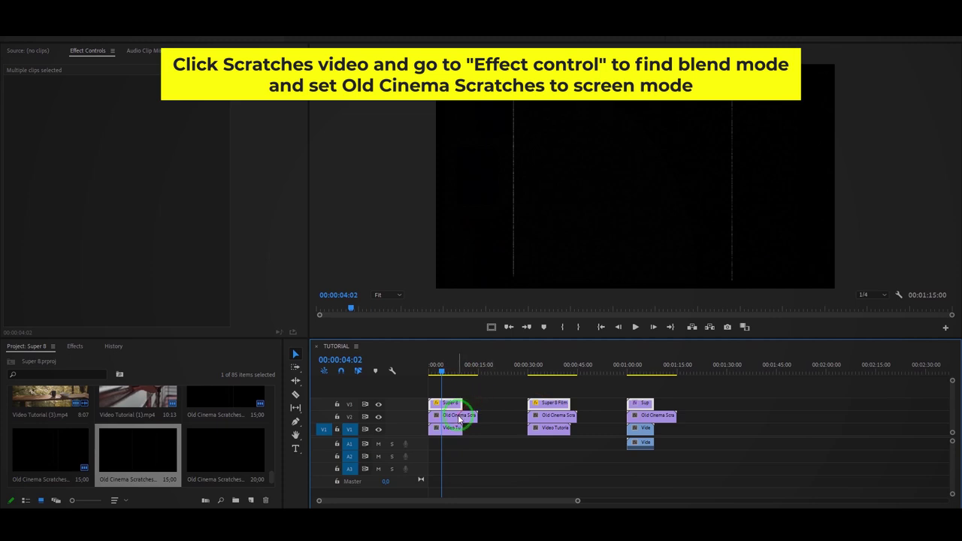
Set the first and second Old Cinema Scratches clips to Screen blend mode
{"action": "left_click", "coordinate": [459, 418]}
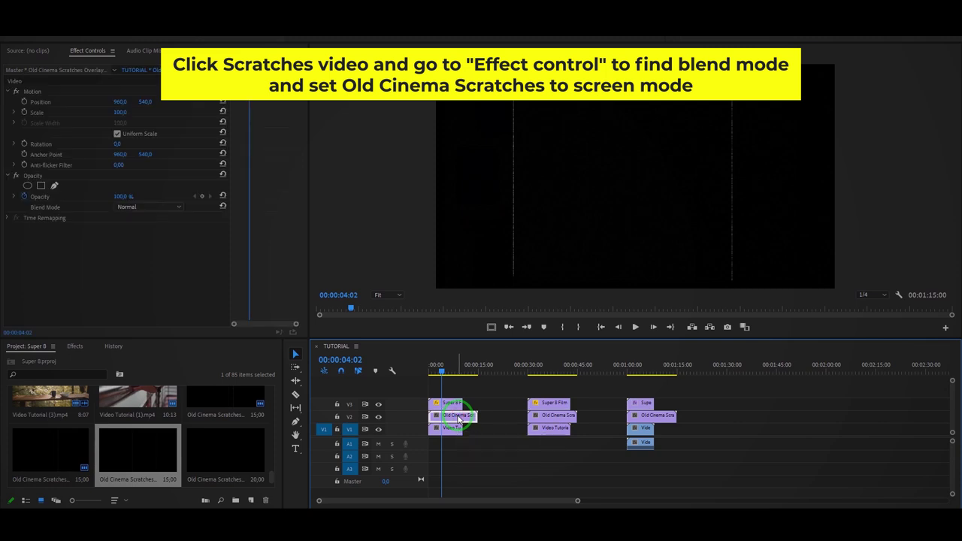
{"action": "left_click", "coordinate": [159, 208]}
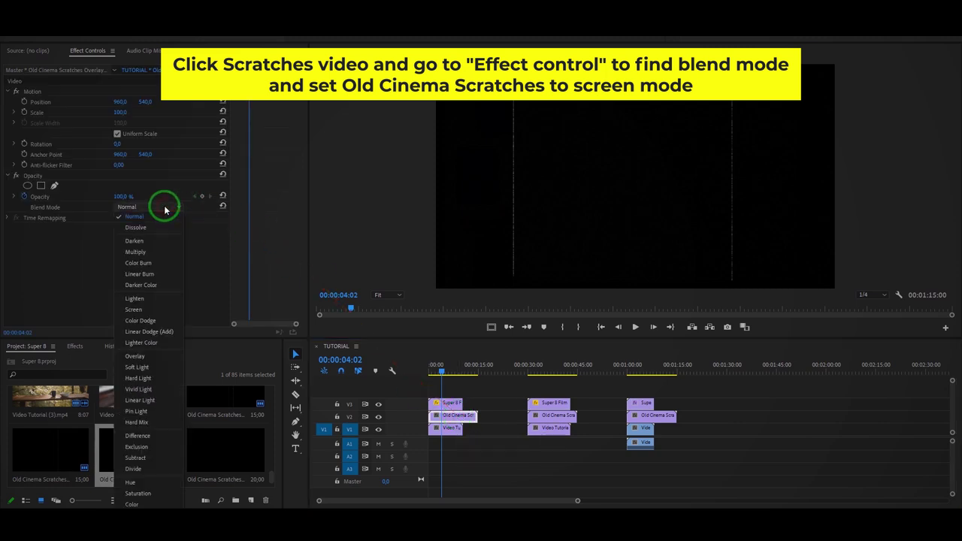
{"action": "left_click", "coordinate": [151, 310]}
{"action": "left_click_drag", "start_coordinate": [442, 374], "coordinate": [448, 373]}
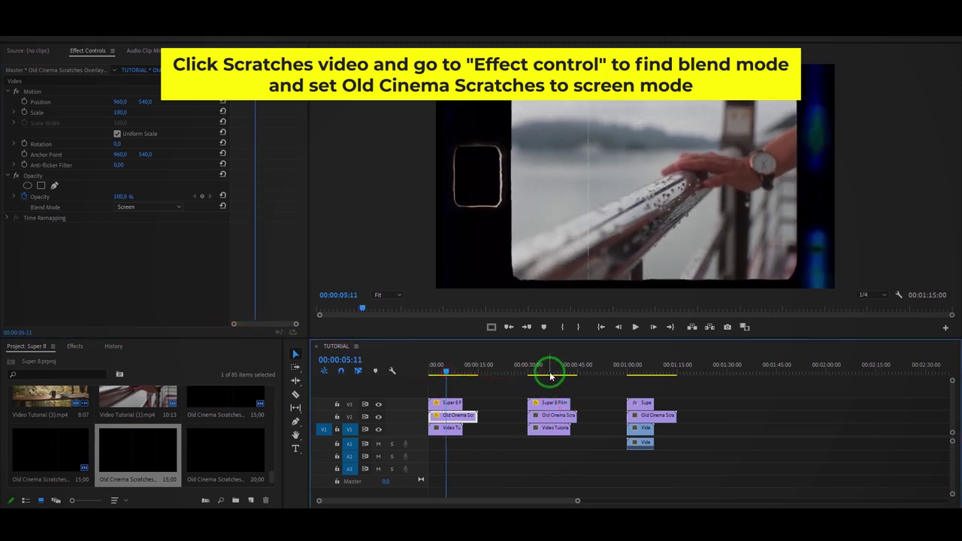
{"action": "left_click", "coordinate": [167, 209]}
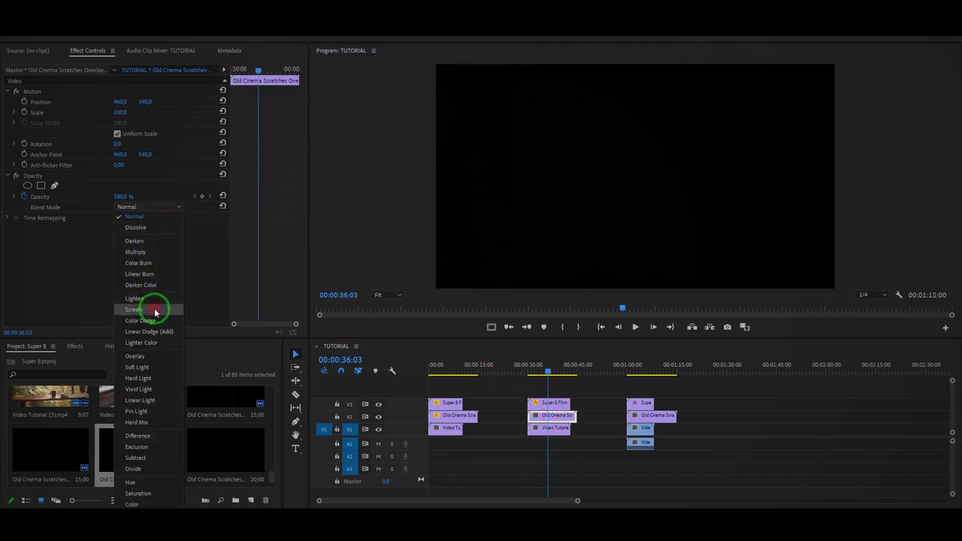
{"action": "left_click", "coordinate": [154, 309]}
Set the third scratches clip to Screen blend mode and play back its section
{"action": "left_click_drag", "start_coordinate": [626, 371], "coordinate": [640, 372]}
{"action": "left_click", "coordinate": [643, 417]}
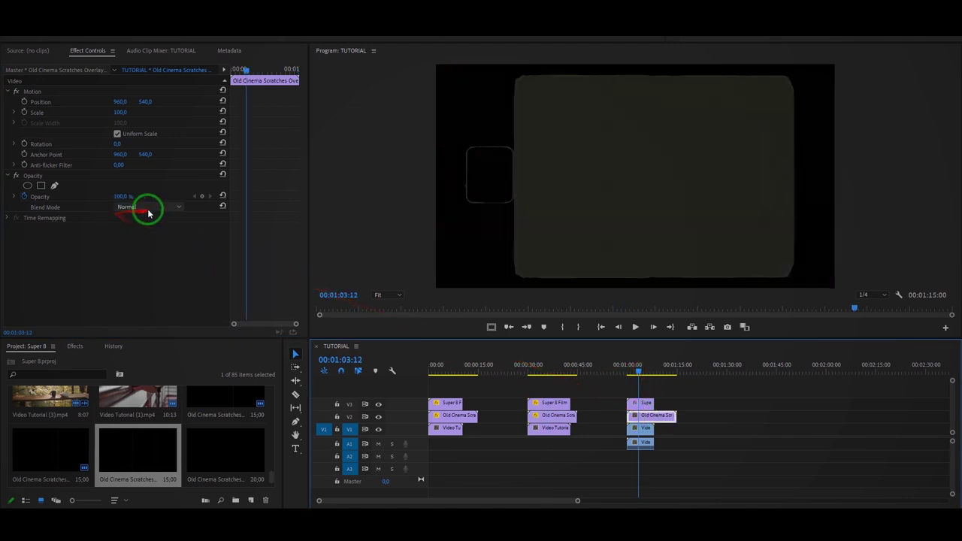
{"action": "left_click", "coordinate": [150, 207]}
{"action": "left_click", "coordinate": [152, 308]}
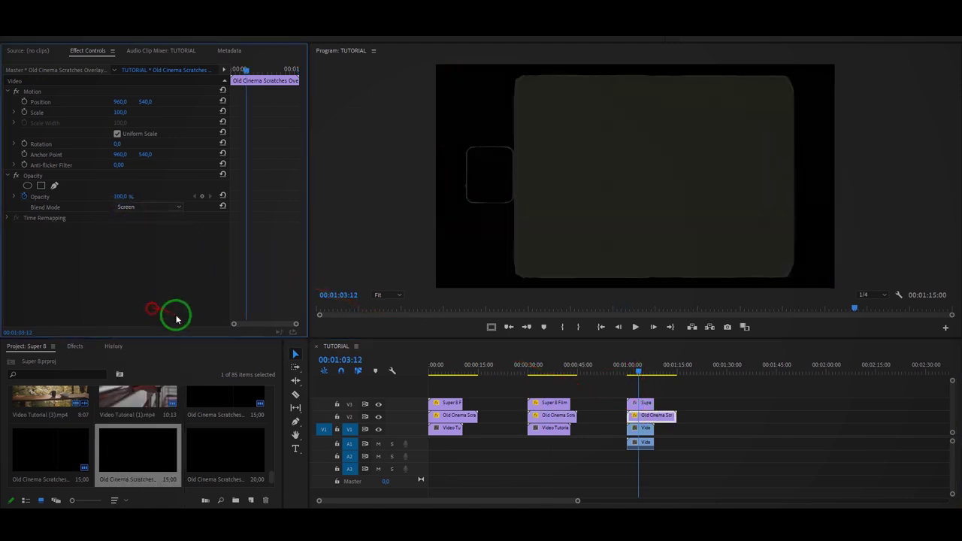
{"action": "left_click_drag", "start_coordinate": [622, 368], "coordinate": [628, 371]}
{"action": "key", "text": "space"}
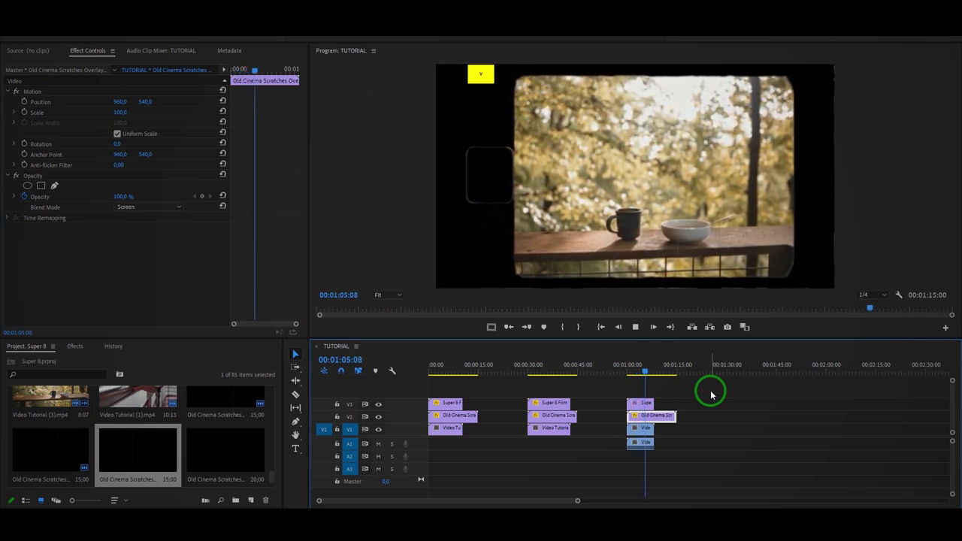
{"action": "key", "text": "space"}
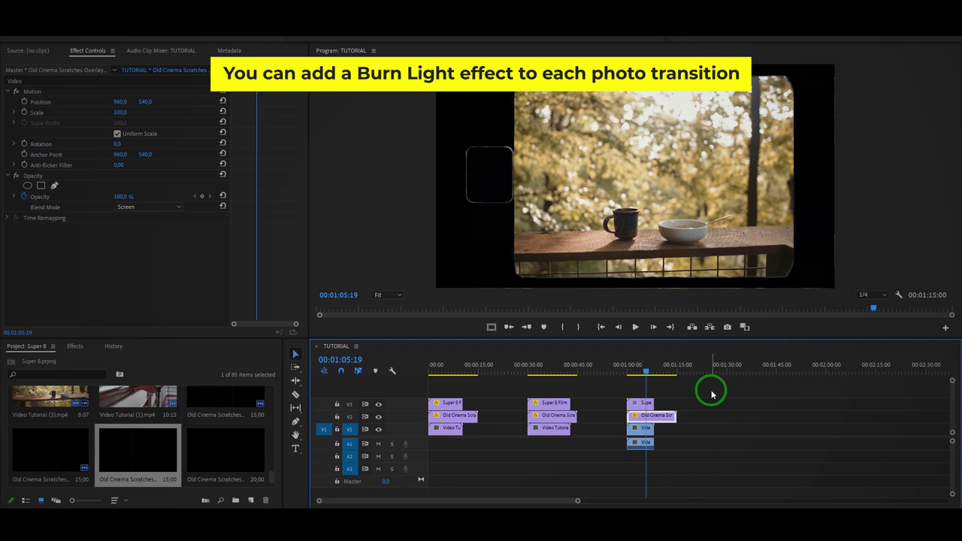
{"action": "scroll", "coordinate": [676, 397], "scroll_direction": "down", "scroll_amount": 5}
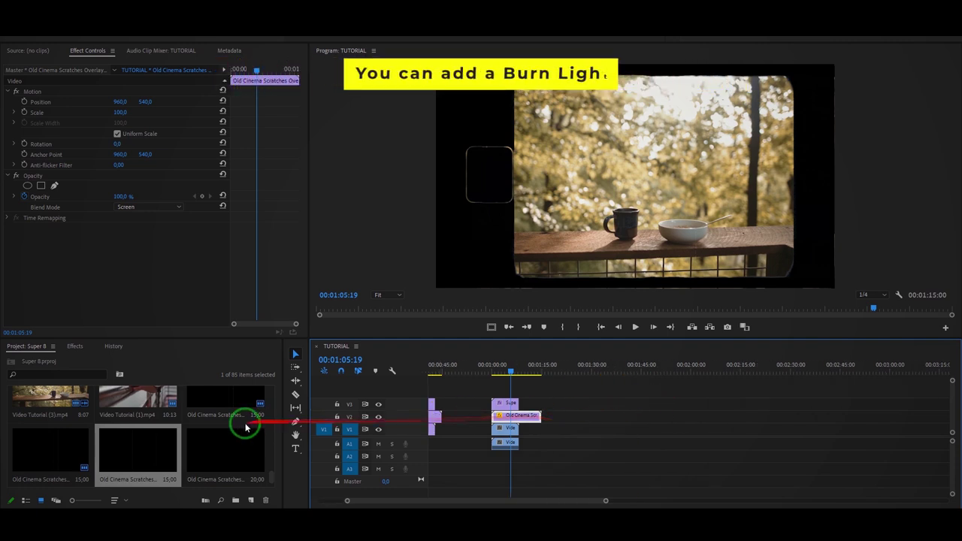
{"action": "scroll", "coordinate": [246, 426], "scroll_direction": "down", "scroll_amount": 2}
Place the three Video Tutorial clips on V1 as a new group near 01:30
{"action": "left_click_drag", "start_coordinate": [50, 450], "coordinate": [589, 418]}
{"action": "scroll", "coordinate": [220, 449], "scroll_direction": "up", "scroll_amount": 3}
{"action": "mouse_move", "coordinate": [512, 412]}
{"action": "left_mouse_down"}
{"action": "mouse_move", "coordinate": [696, 407]}
{"action": "mouse_move", "coordinate": [693, 428]}
{"action": "left_mouse_up"}
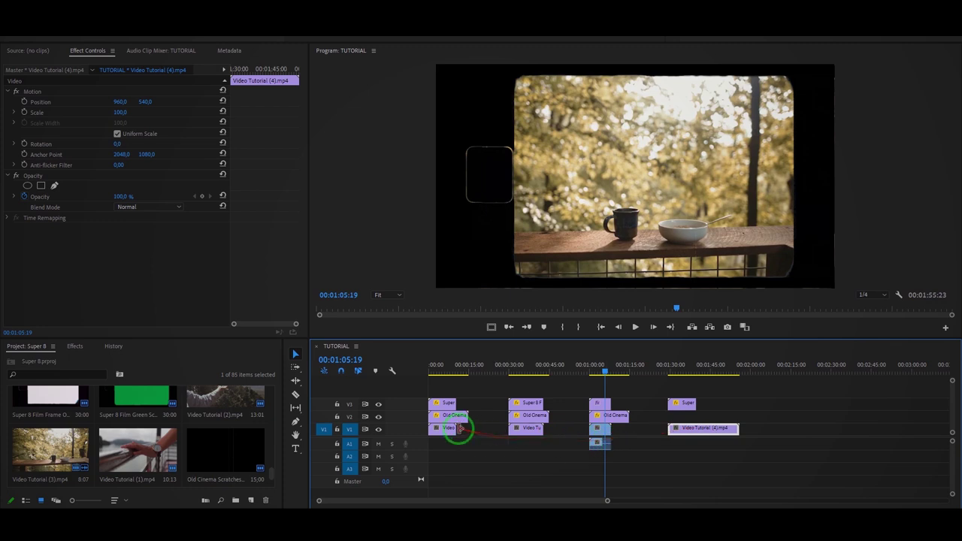
{"action": "left_click_drag", "start_coordinate": [444, 430], "coordinate": [719, 429]}
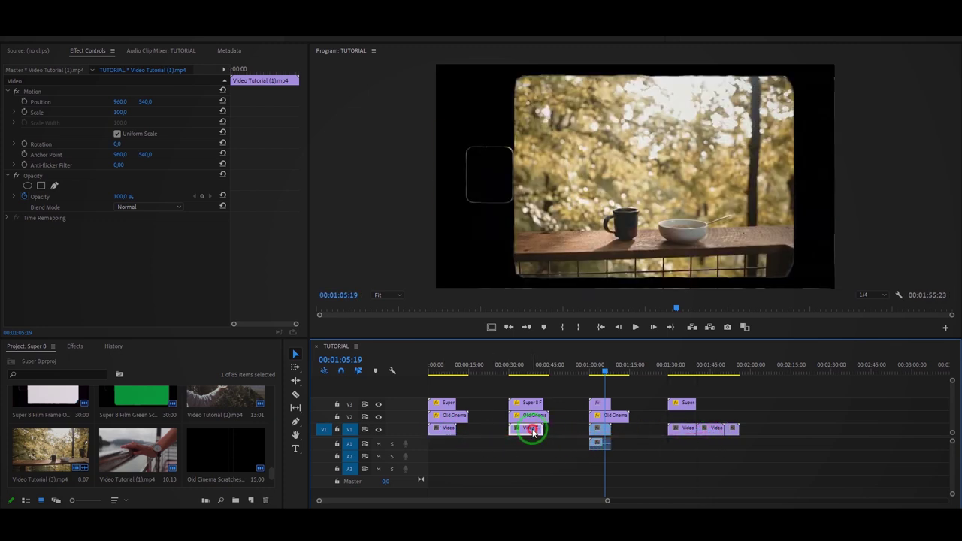
{"action": "left_click_drag", "start_coordinate": [532, 431], "coordinate": [744, 429]}
Copy Super 8 Film Frame Overlay clips onto V4 and Old Cinema Scratches onto V3
{"action": "double_click", "coordinate": [683, 403]}
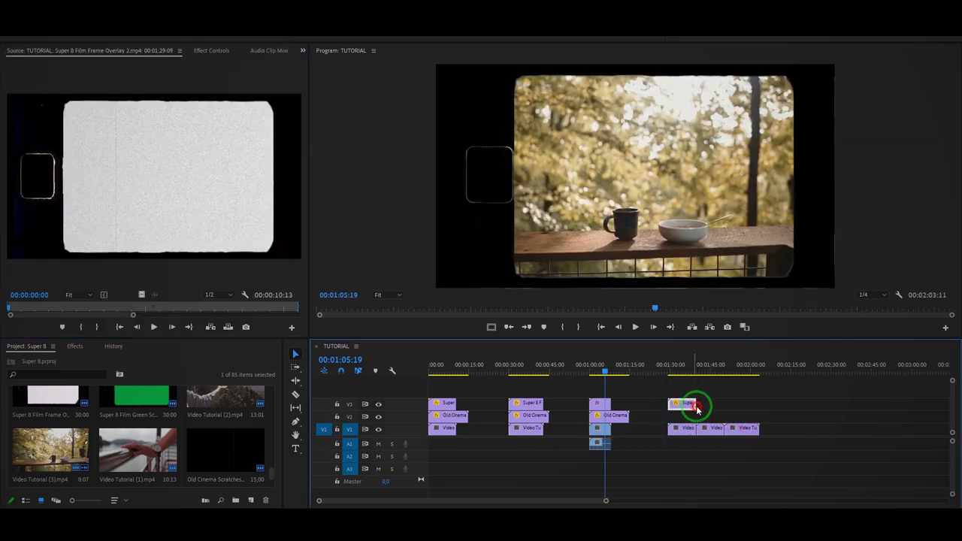
{"action": "mouse_move", "coordinate": [697, 408]}
{"action": "left_mouse_down"}
{"action": "mouse_move", "coordinate": [727, 403]}
{"action": "mouse_move", "coordinate": [721, 391]}
{"action": "left_mouse_up"}
{"action": "mouse_move", "coordinate": [619, 414]}
{"action": "left_mouse_down"}
{"action": "mouse_move", "coordinate": [697, 411]}
{"action": "mouse_move", "coordinate": [690, 405]}
{"action": "left_mouse_up"}
{"action": "left_click_drag", "start_coordinate": [614, 416], "coordinate": [732, 404]}
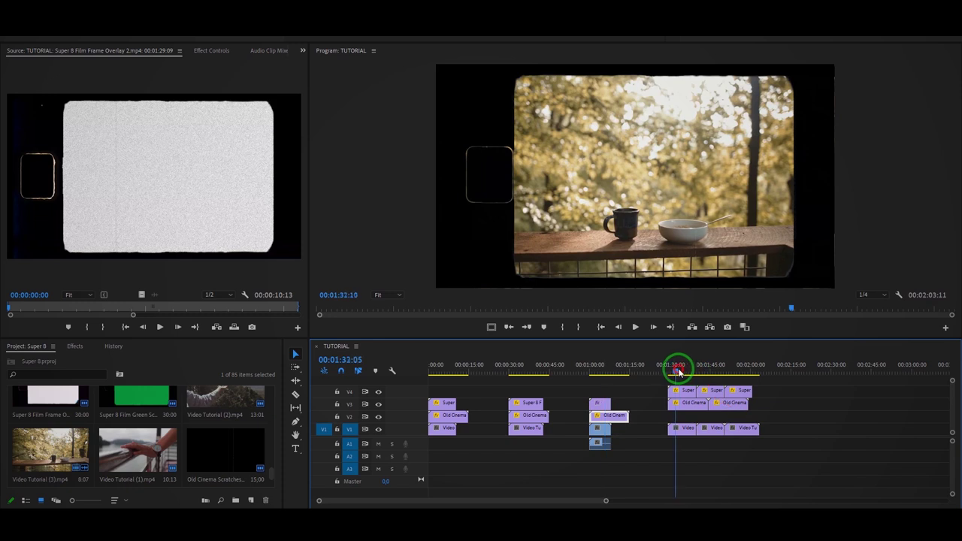
Change an option on the clip near 01:30 and set the playhead to about 01:39
{"action": "right_click", "coordinate": [686, 428]}
{"action": "left_click", "coordinate": [743, 353]}
{"action": "left_click_drag", "start_coordinate": [684, 366], "coordinate": [698, 374]}
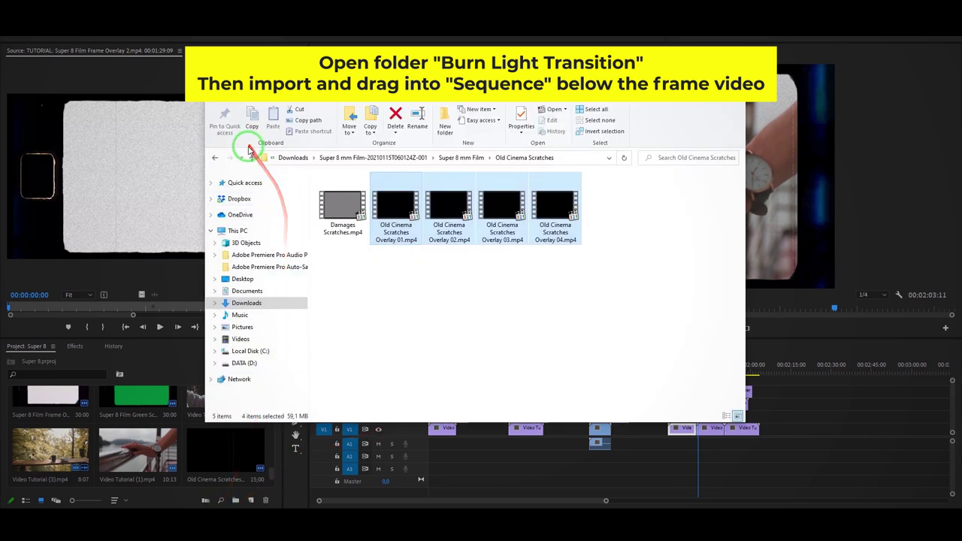
Import the four Burn Light Transition .mov files from Super 8 mm Film into the Project panel
{"action": "left_click", "coordinate": [248, 156]}
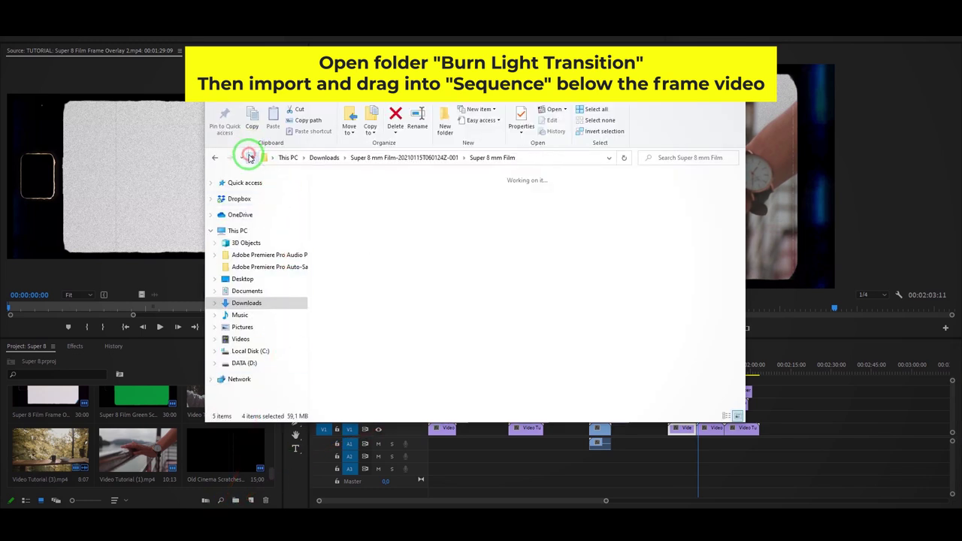
{"action": "double_click", "coordinate": [341, 212]}
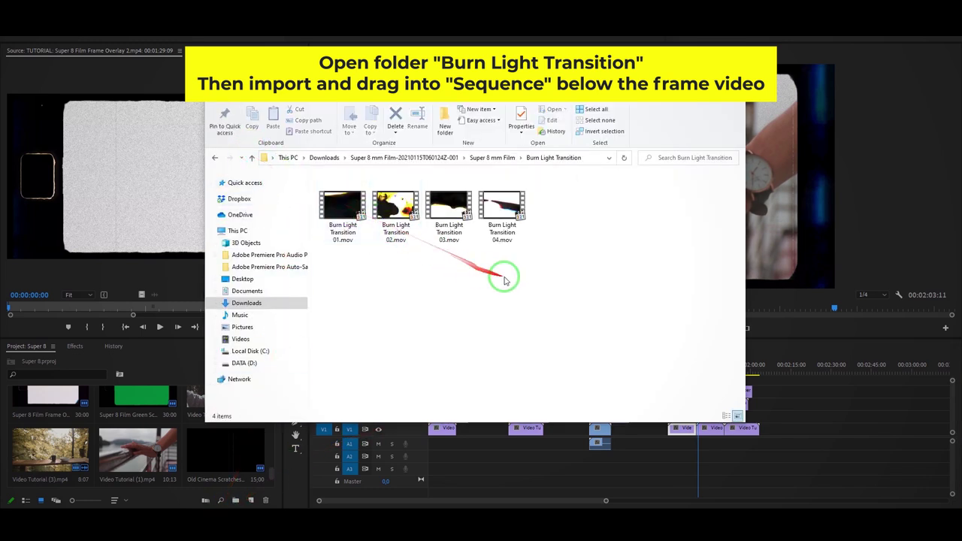
{"action": "left_click_drag", "start_coordinate": [510, 277], "coordinate": [317, 174]}
{"action": "left_click_drag", "start_coordinate": [342, 211], "coordinate": [178, 455]}
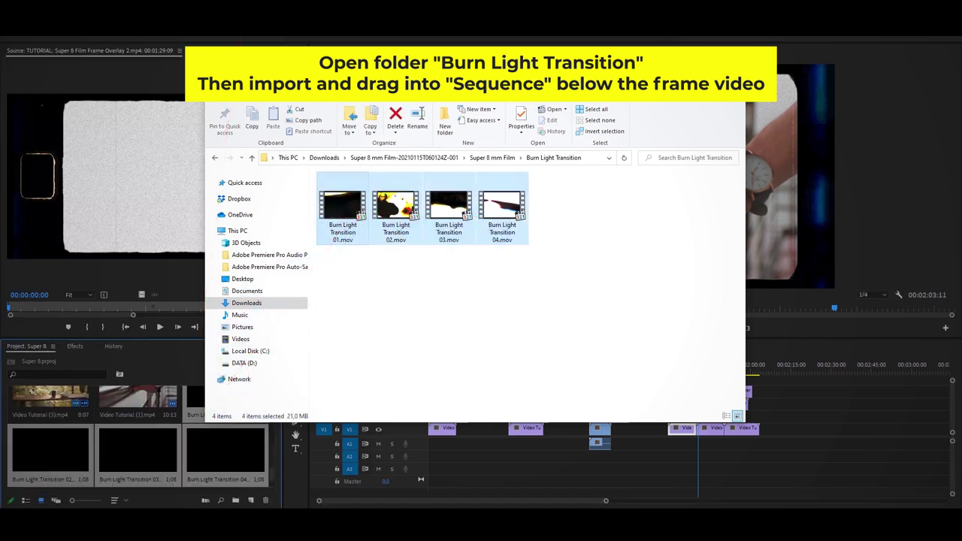
Return to Premiere and select only Burn Light Transition 01 in the bin
{"action": "left_click", "coordinate": [243, 39]}
{"action": "left_click", "coordinate": [223, 415]}
{"action": "left_click", "coordinate": [226, 402]}
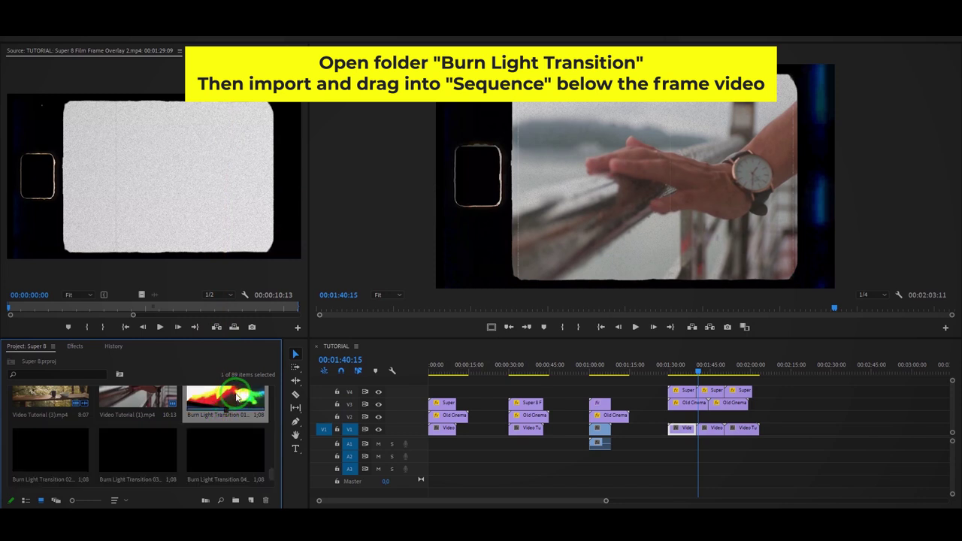
Place Burn Light Transition 01 on V2 at the cut near 01:40 and zoom in on it
{"action": "mouse_move", "coordinate": [238, 396]}
{"action": "left_mouse_down"}
{"action": "mouse_move", "coordinate": [683, 411]}
{"action": "mouse_move", "coordinate": [716, 431]}
{"action": "left_mouse_up"}
{"action": "key", "text": "="}
{"action": "key", "text": "="}
{"action": "key", "text": "="}
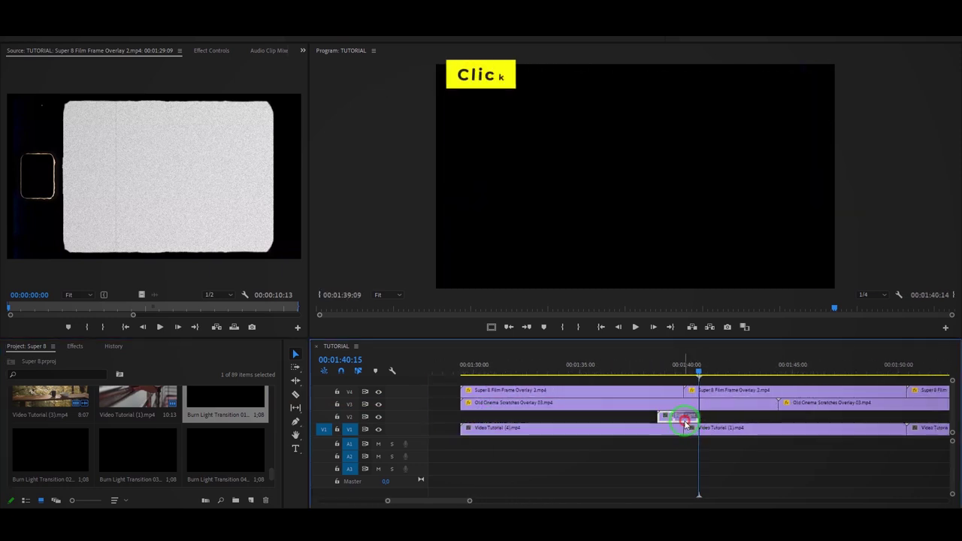
{"action": "scroll", "coordinate": [716, 428], "scroll_direction": "down", "scroll_amount": 2}
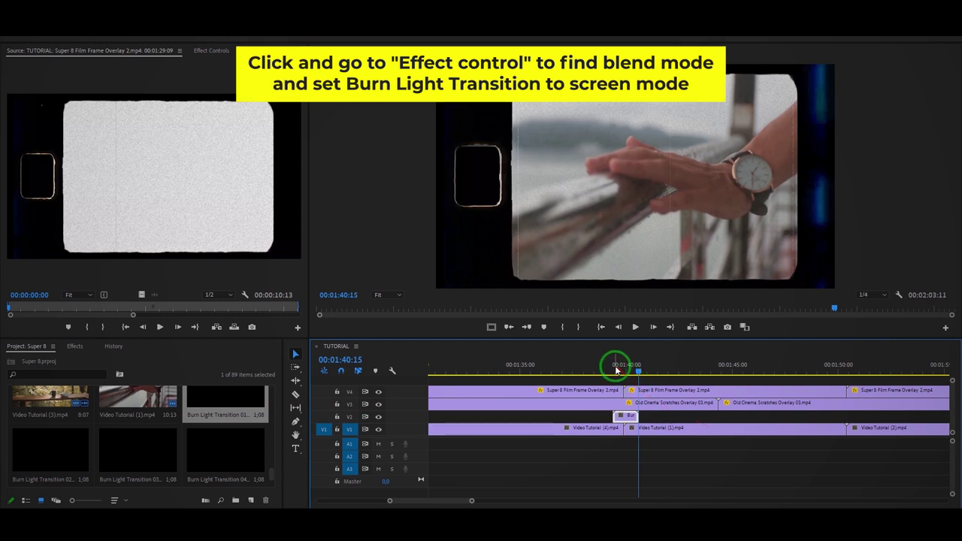
{"action": "left_click_drag", "start_coordinate": [612, 369], "coordinate": [611, 369]}
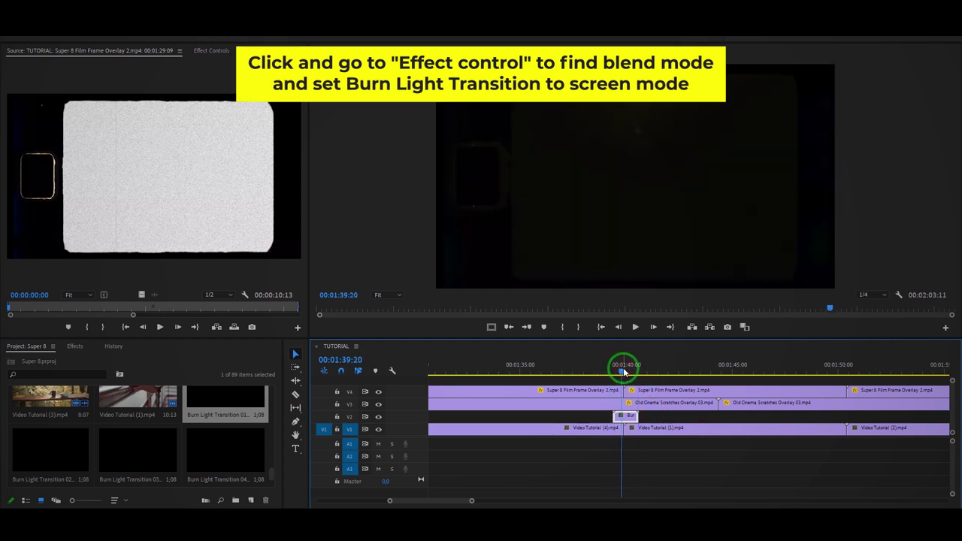
{"action": "scroll", "coordinate": [625, 381], "scroll_direction": "down", "scroll_amount": 1}
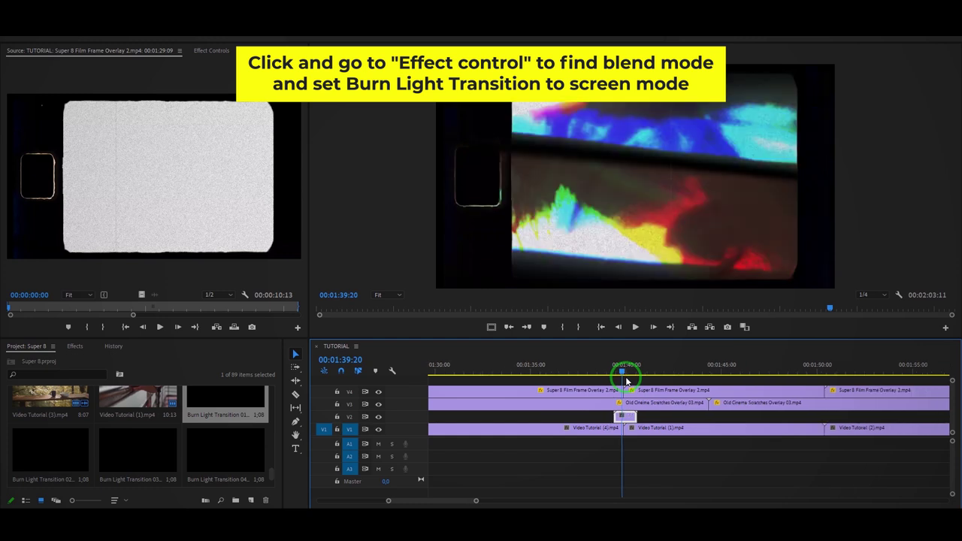
Clear the Effects search and show Effect Controls for Burn Light Transition 01
{"action": "left_click", "coordinate": [75, 346]}
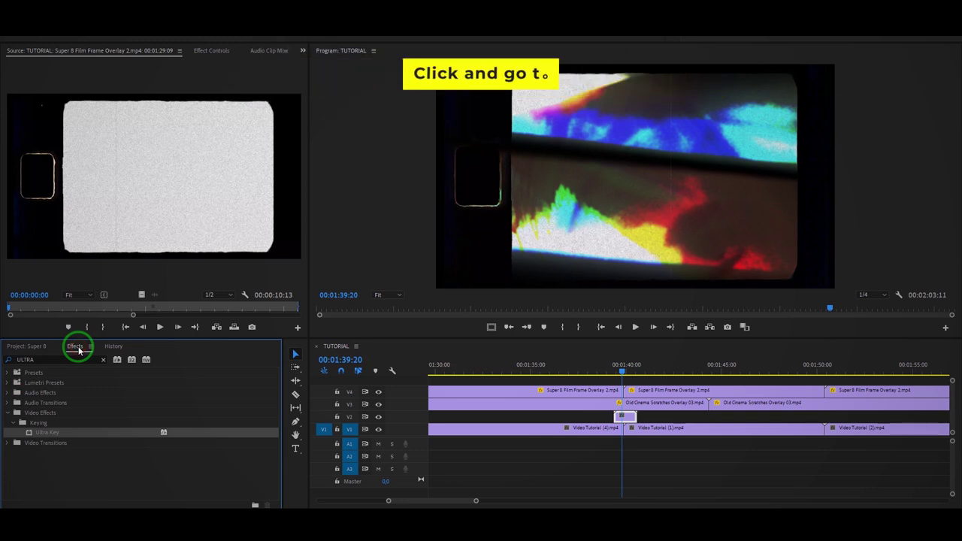
{"action": "left_click", "coordinate": [103, 359]}
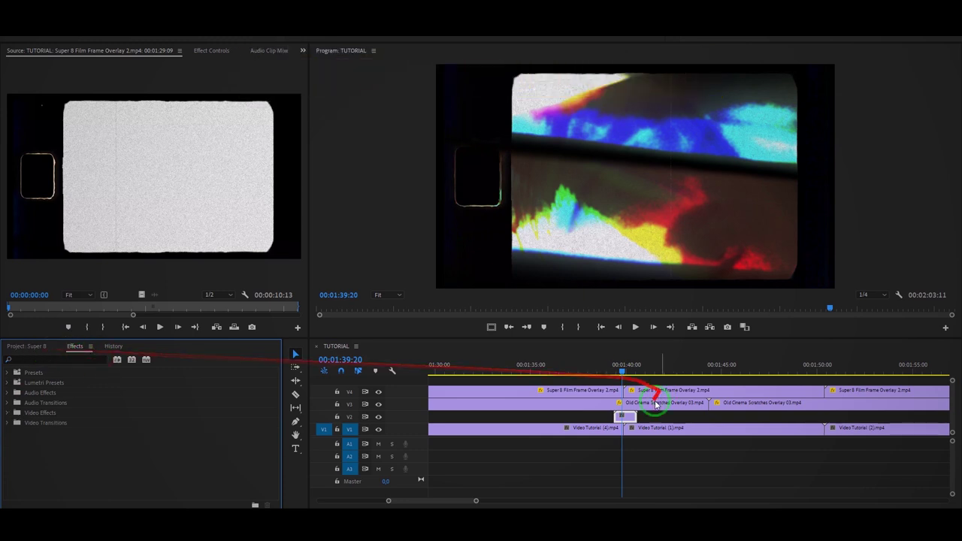
{"action": "left_click", "coordinate": [211, 51]}
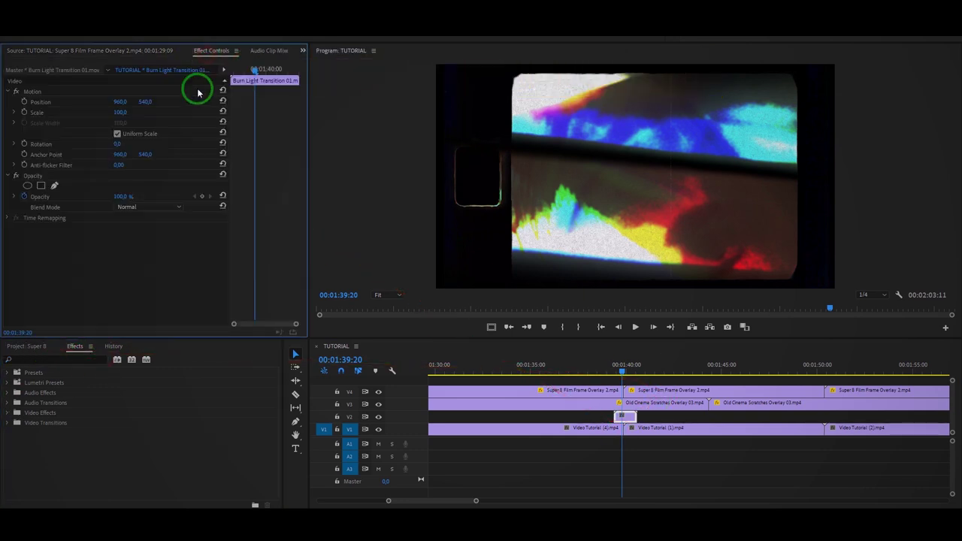
Set Burn Light Transition 01's blend mode to Screen and preview the transition
{"action": "left_click", "coordinate": [162, 207]}
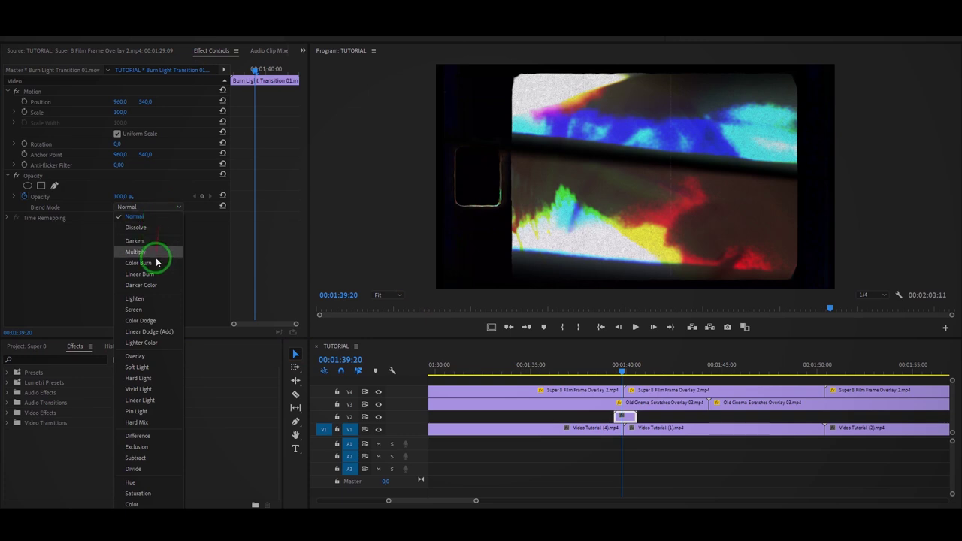
{"action": "left_click", "coordinate": [148, 309]}
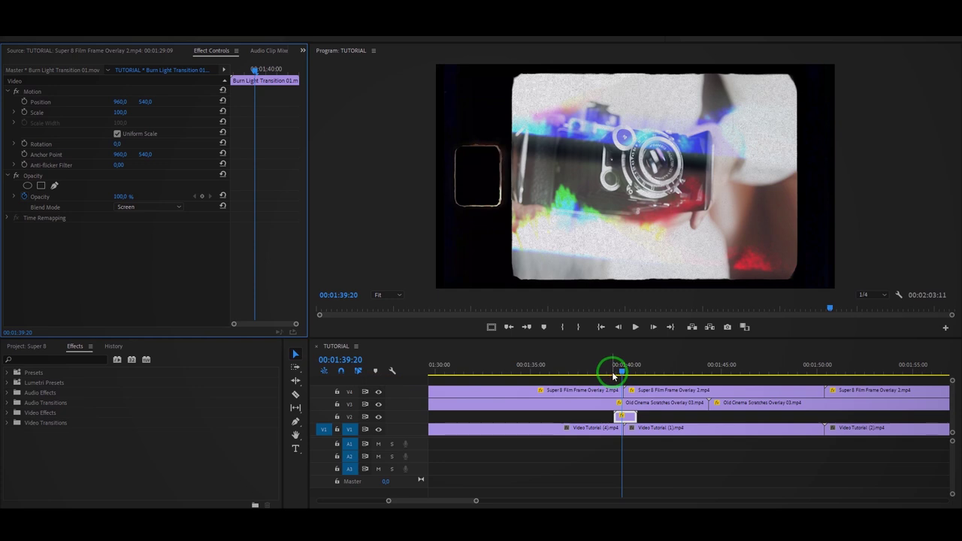
{"action": "left_click", "coordinate": [613, 373]}
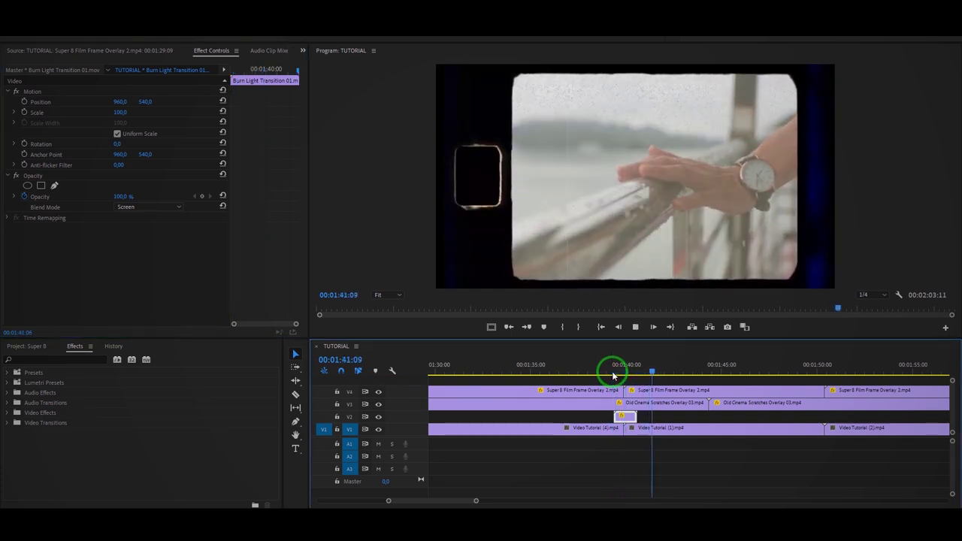
{"action": "key", "text": "space"}
{"action": "scroll", "coordinate": [608, 385], "scroll_direction": "down", "scroll_amount": 2}
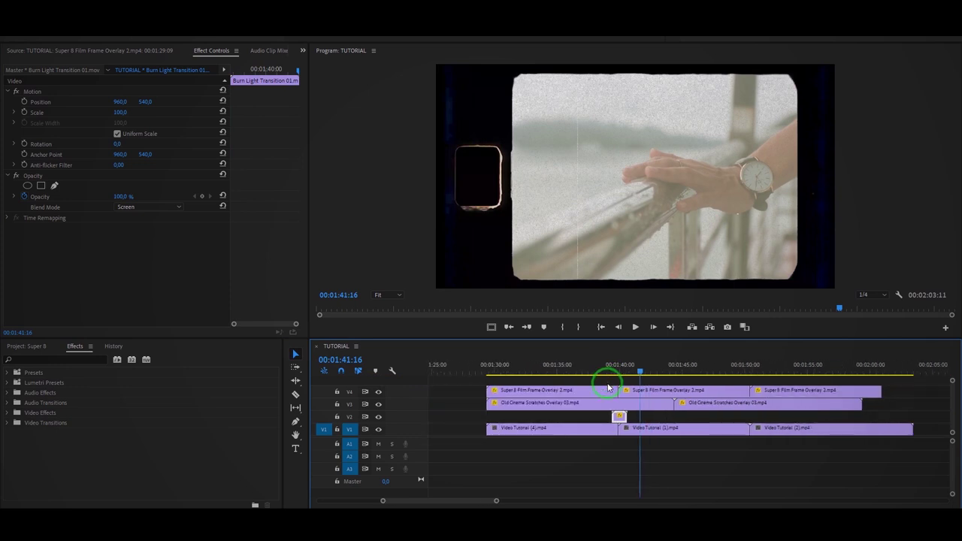
Place Burn Light Transition 02 from the bin onto V2 at the cut near 01:50
{"action": "left_click", "coordinate": [26, 347]}
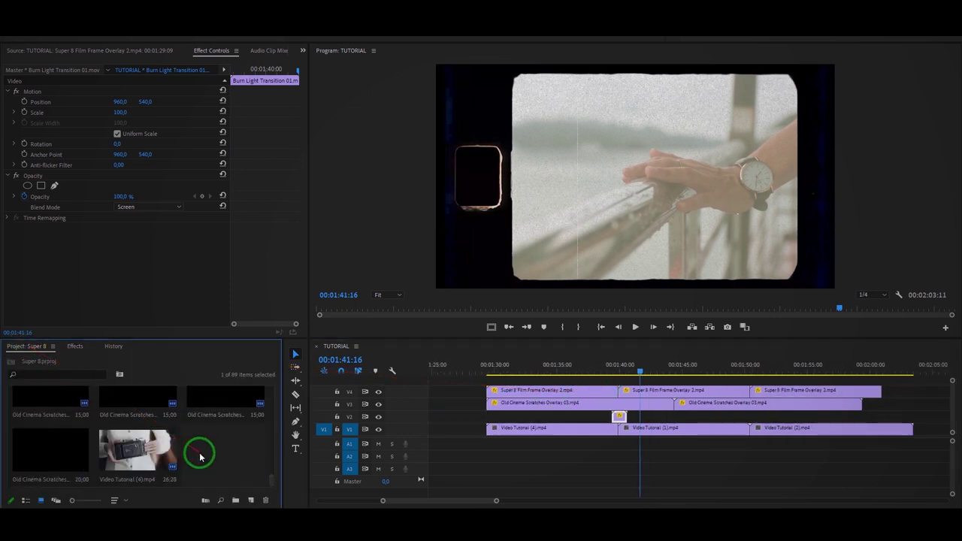
{"action": "left_click_drag", "start_coordinate": [52, 455], "coordinate": [749, 417]}
{"action": "left_click_drag", "start_coordinate": [743, 373], "coordinate": [751, 375]}
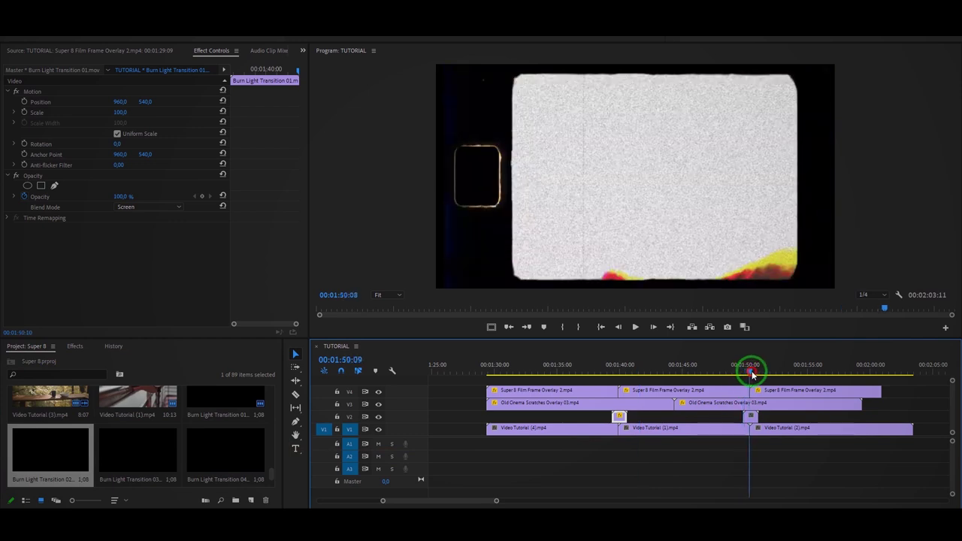
Set Burn Light Transition 02's blend mode to Screen and play back the transition
{"action": "left_click", "coordinate": [751, 417]}
{"action": "left_click", "coordinate": [157, 207]}
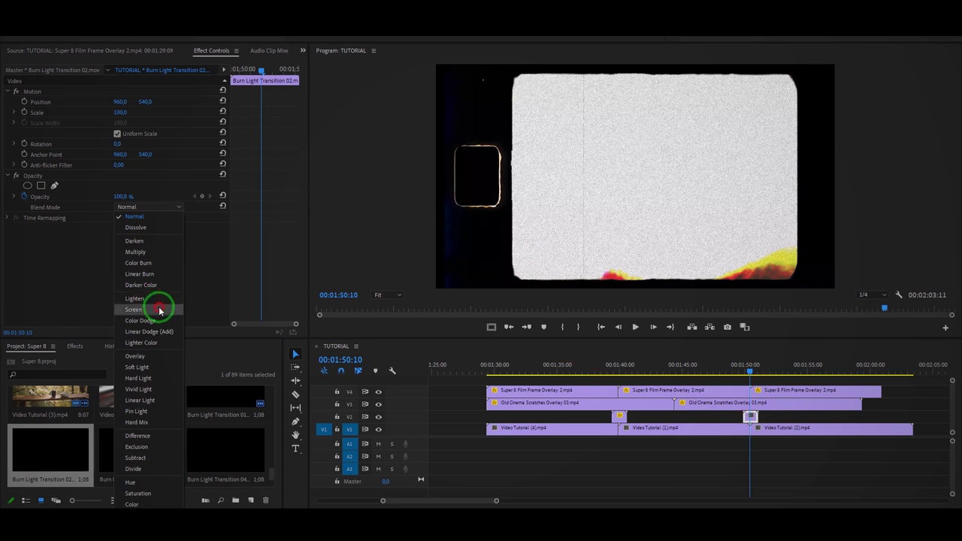
{"action": "left_click", "coordinate": [159, 311]}
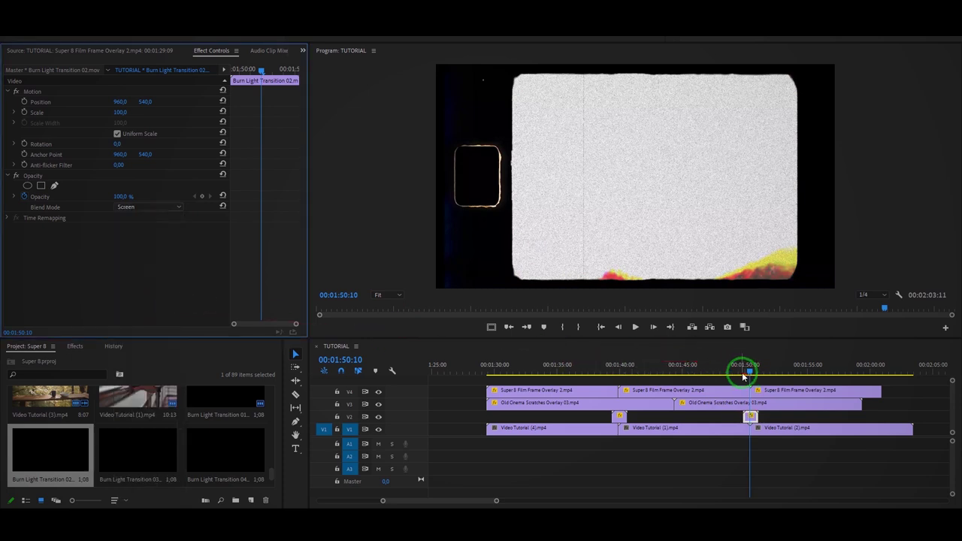
{"action": "left_click_drag", "start_coordinate": [743, 377], "coordinate": [746, 374]}
{"action": "key", "text": "space"}
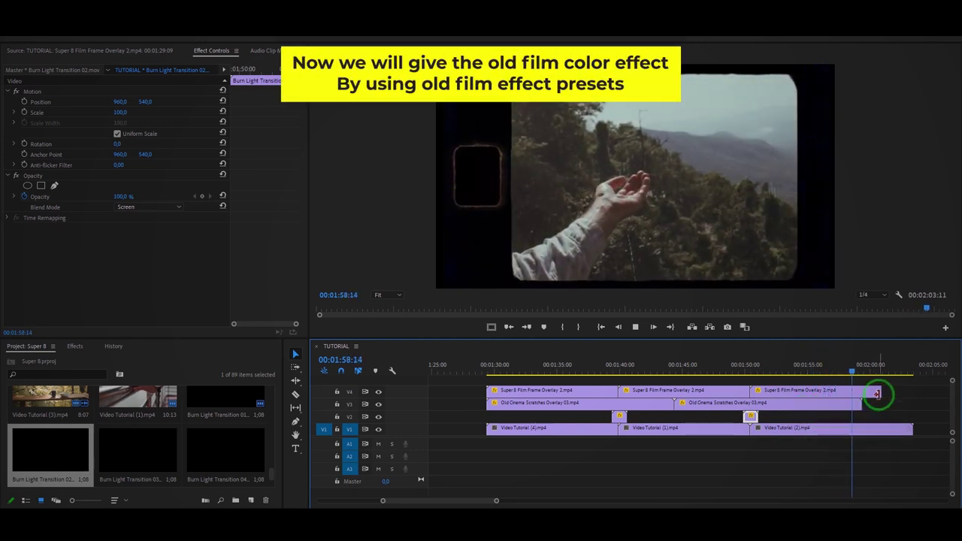
Stop playback and trim Video Tutorial (2) to end with the overlays around 02:00:23
{"action": "key", "text": "space"}
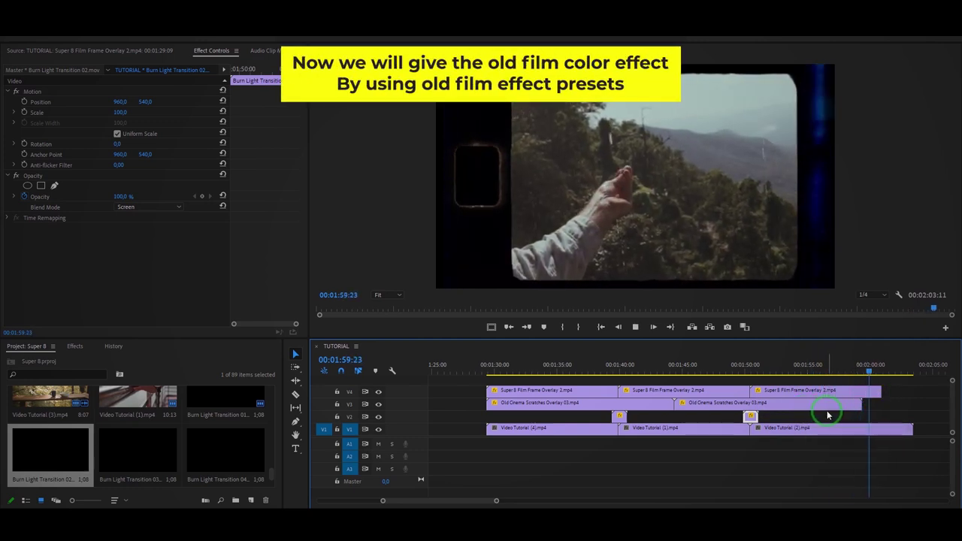
{"action": "key", "text": "minus"}
{"action": "left_click_drag", "start_coordinate": [875, 429], "coordinate": [851, 428]}
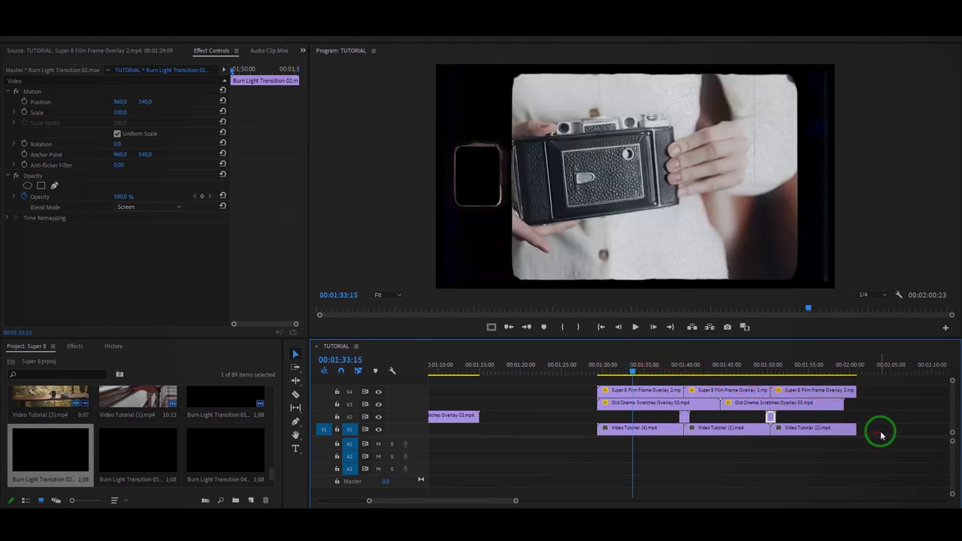
Nest the three V1 Video Tutorial clips into Nested Sequence 11 and mark an In point at its start
{"action": "left_click_drag", "start_coordinate": [881, 435], "coordinate": [631, 429]}
{"action": "right_click", "coordinate": [632, 431]}
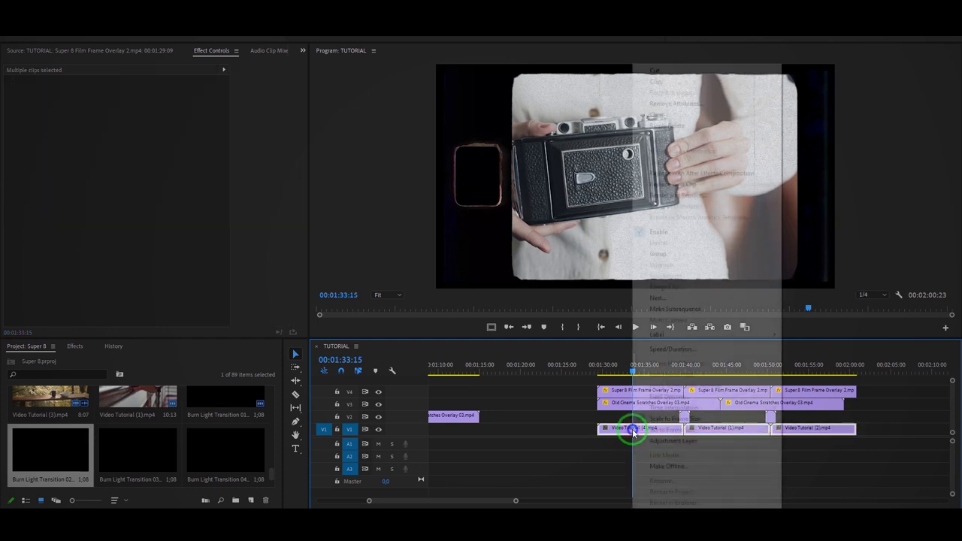
{"action": "left_click", "coordinate": [666, 299]}
{"action": "left_click", "coordinate": [473, 274]}
{"action": "left_click", "coordinate": [620, 368]}
{"action": "left_click", "coordinate": [562, 327]}
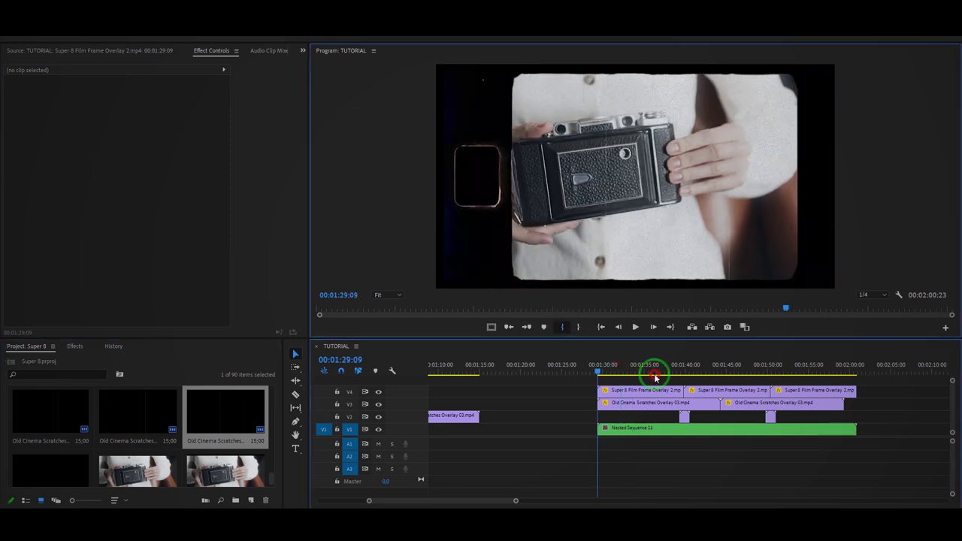
{"action": "scroll", "coordinate": [651, 407], "scroll_direction": "down", "scroll_amount": 3}
{"action": "scroll", "coordinate": [651, 407], "scroll_direction": "down", "scroll_amount": 1}
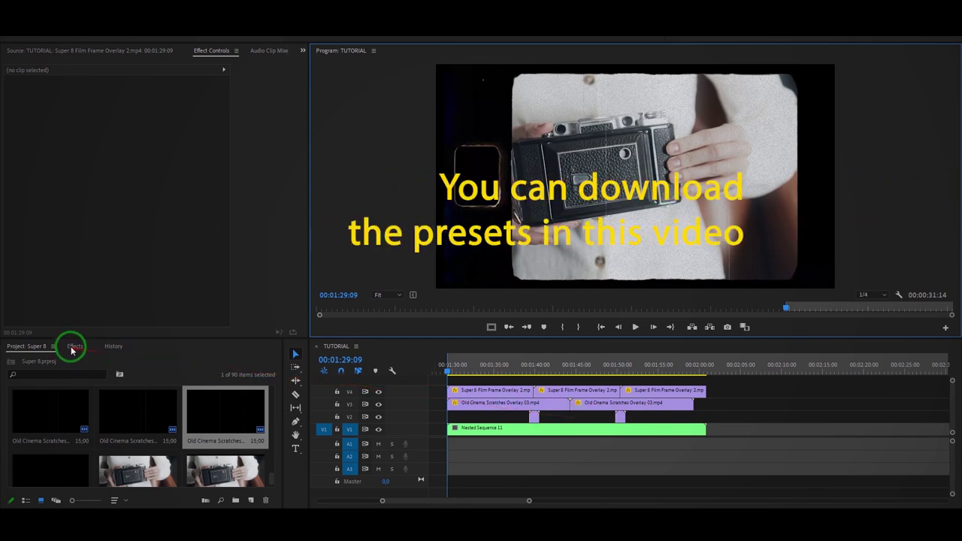
Expand Presets > Effect Old Film > 1. Old Film Style in the Effects panel
{"action": "left_click", "coordinate": [75, 347]}
{"action": "left_click", "coordinate": [10, 374]}
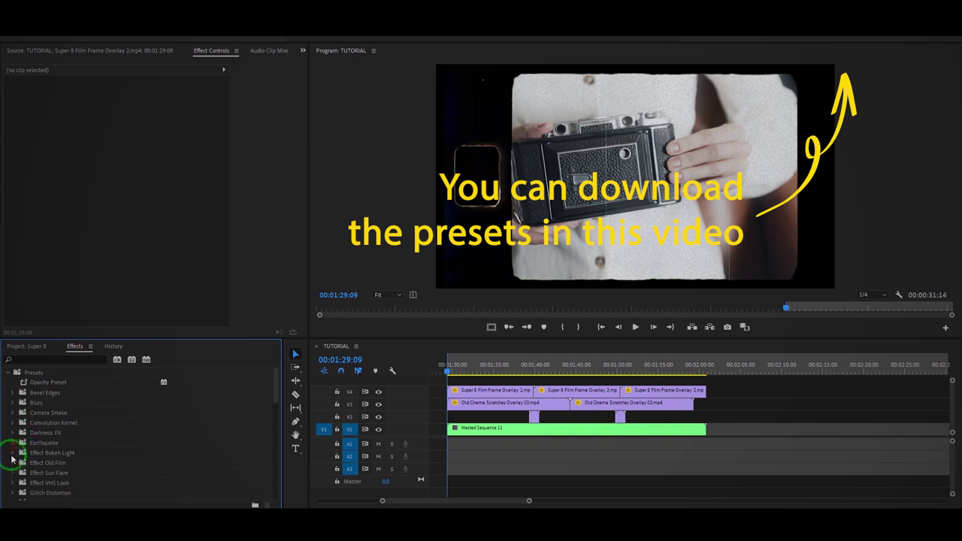
{"action": "scroll", "coordinate": [15, 462], "scroll_direction": "down", "scroll_amount": 2}
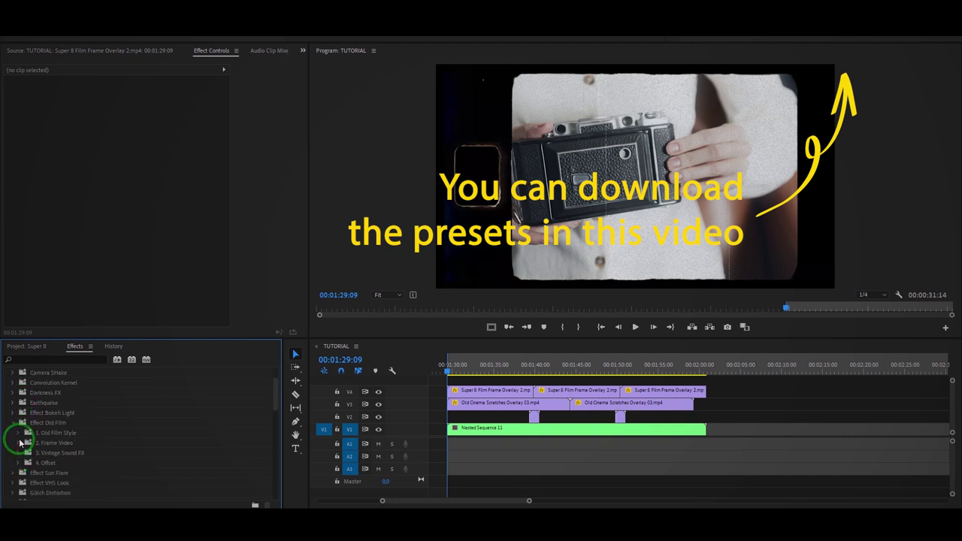
{"action": "left_click", "coordinate": [20, 433]}
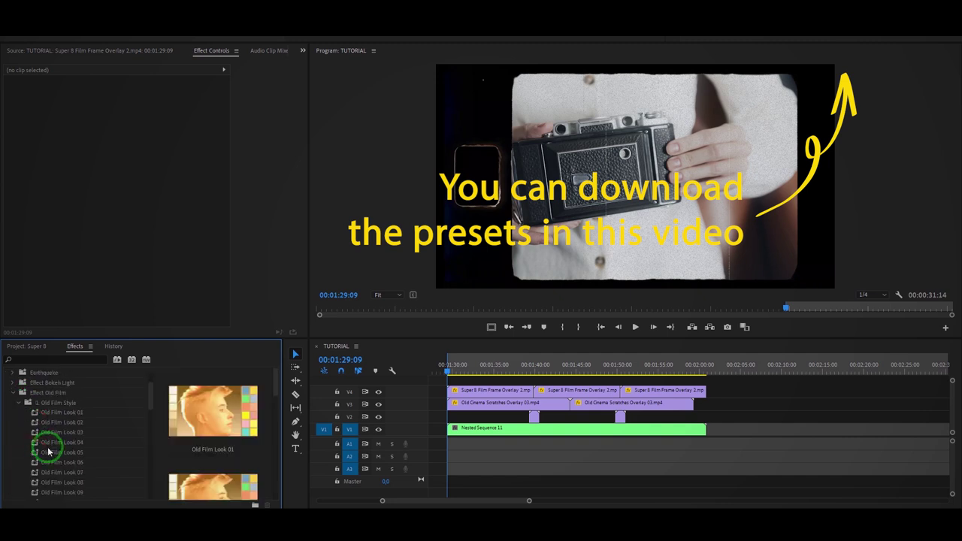
{"action": "scroll", "coordinate": [48, 452], "scroll_direction": "down", "scroll_amount": 1}
Apply Old Film Look 01 to Nested Sequence 11, preview it, then undo the grade
{"action": "left_click", "coordinate": [66, 396]}
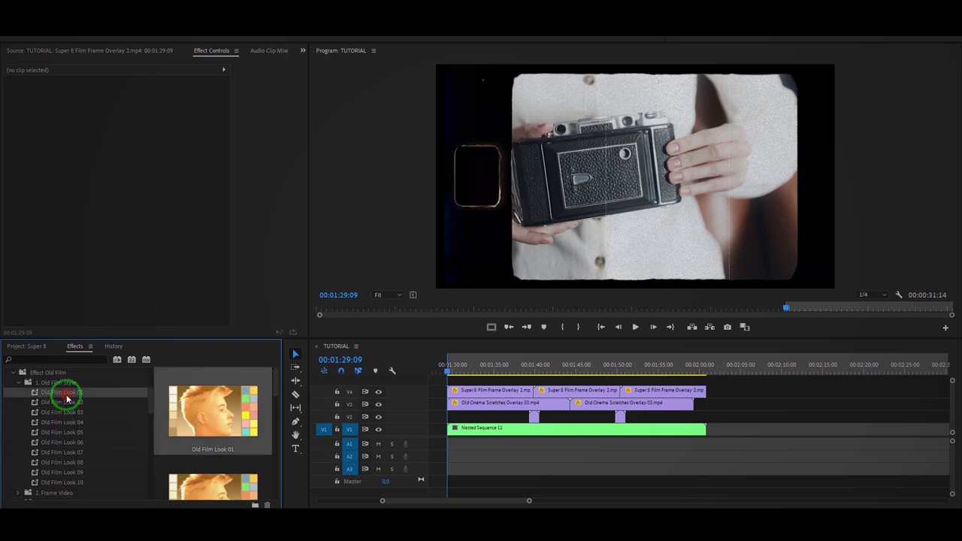
{"action": "left_click_drag", "start_coordinate": [273, 419], "coordinate": [493, 429]}
{"action": "left_click", "coordinate": [462, 369]}
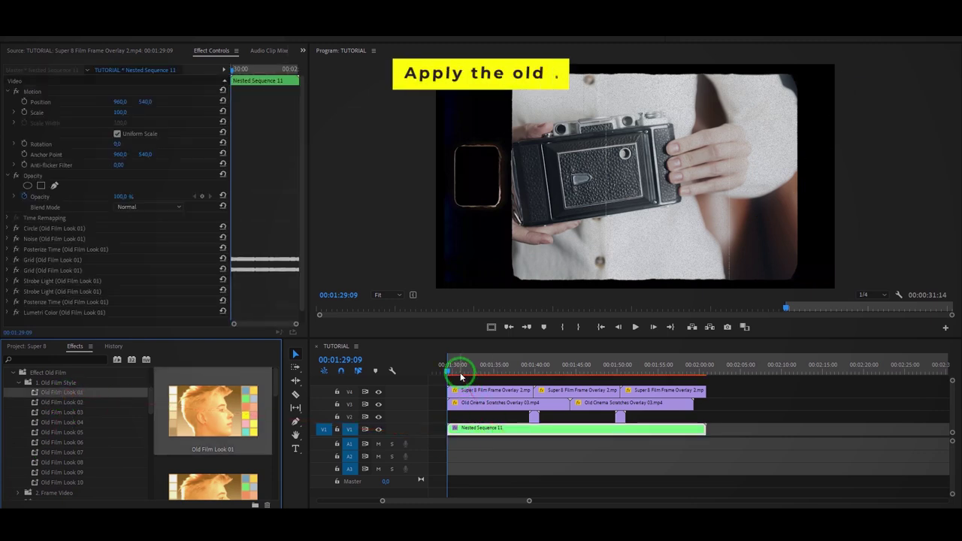
{"action": "left_click_drag", "start_coordinate": [466, 373], "coordinate": [508, 374]}
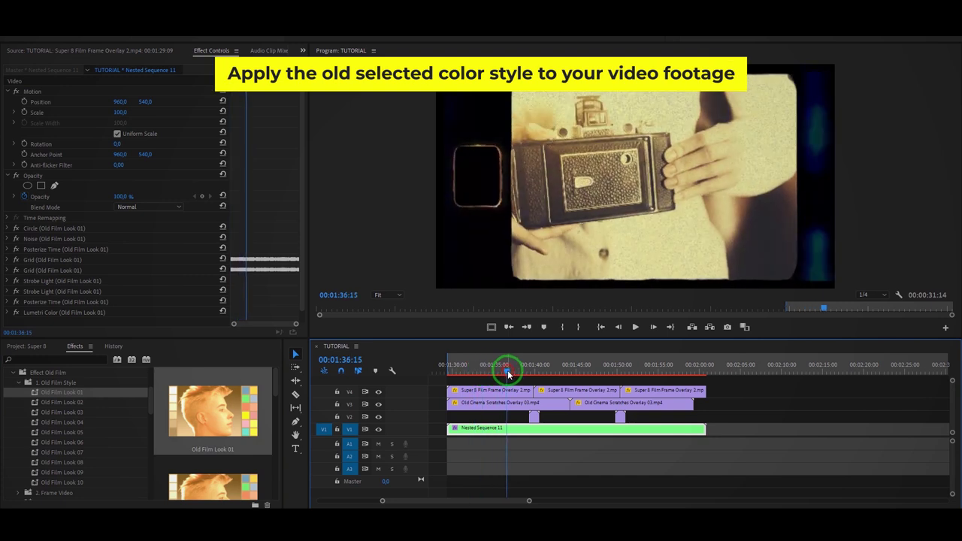
{"action": "key", "text": "ctrl+z"}
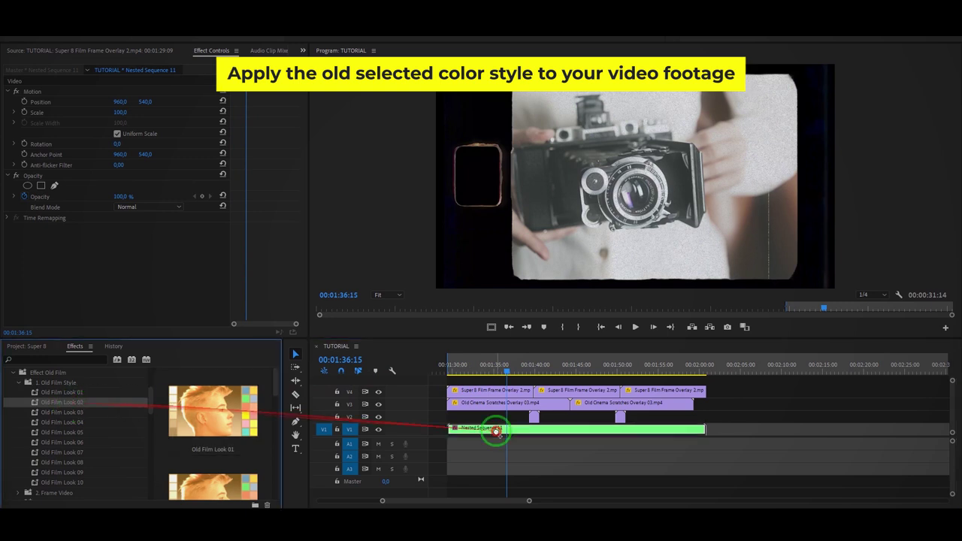
{"action": "left_click_drag", "start_coordinate": [69, 408], "coordinate": [497, 431]}
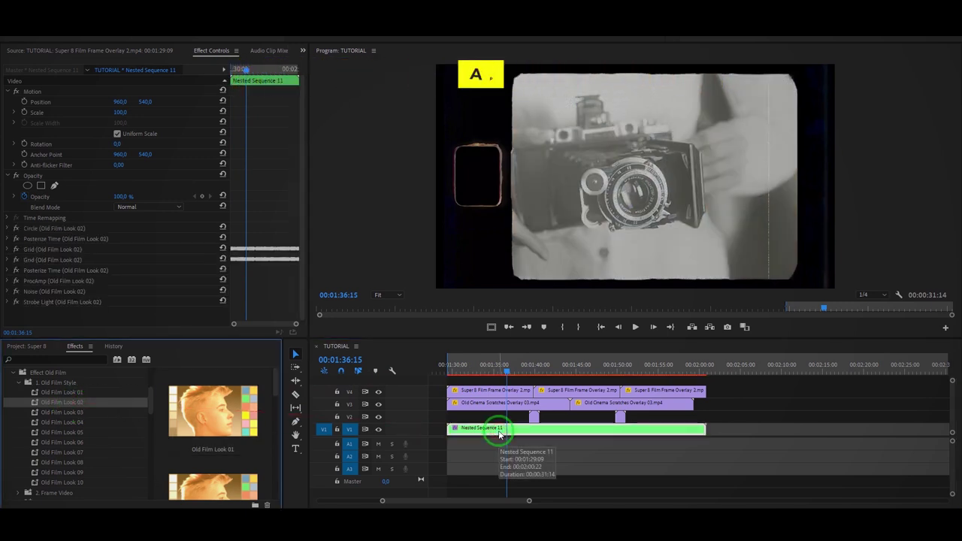
{"action": "key", "text": "ctrl+z"}
{"action": "left_click", "coordinate": [78, 415]}
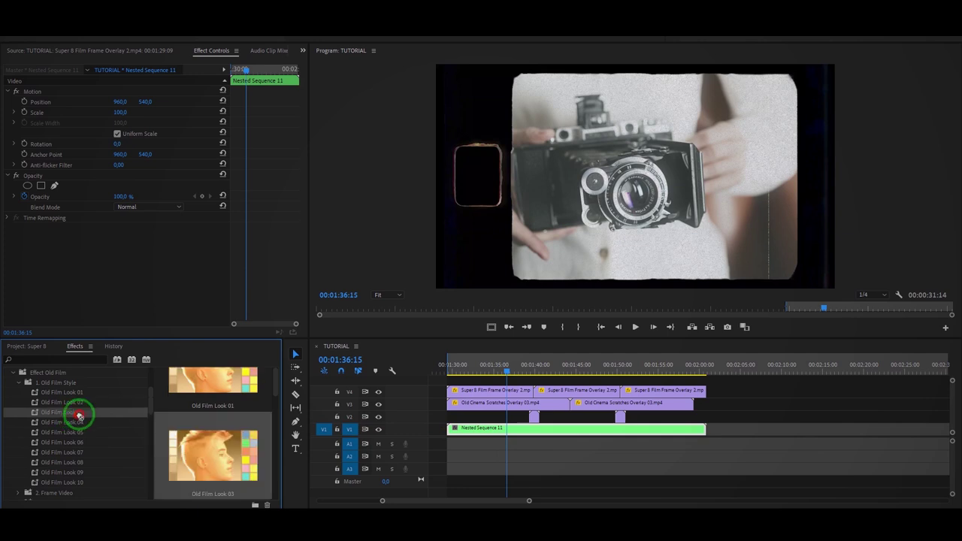
{"action": "left_click_drag", "start_coordinate": [536, 445], "coordinate": [538, 433]}
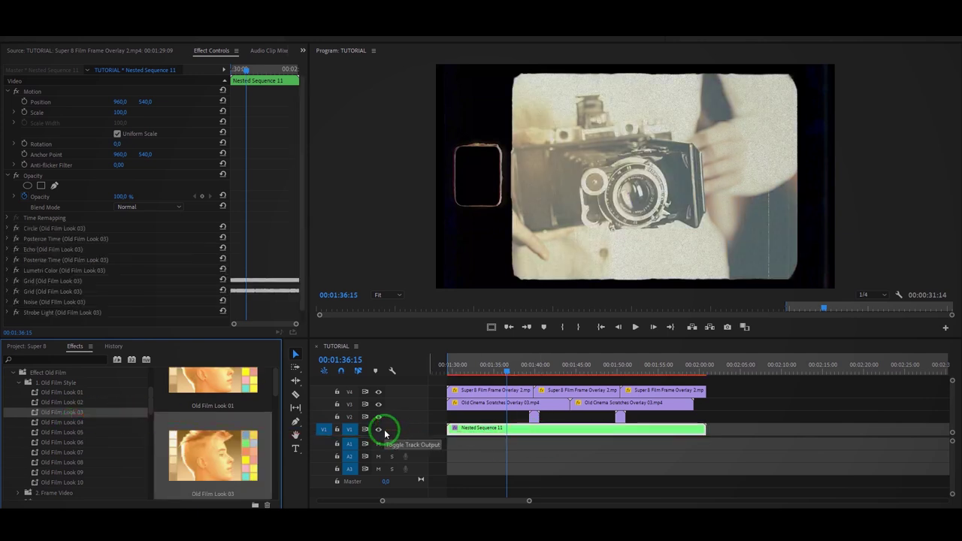
{"action": "key", "text": "ctrl+z"}
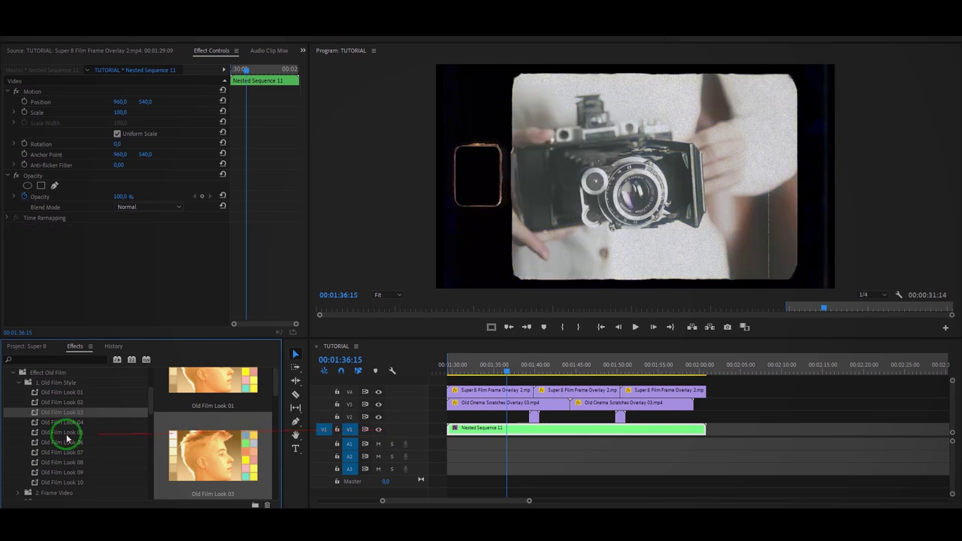
{"action": "left_click", "coordinate": [63, 425]}
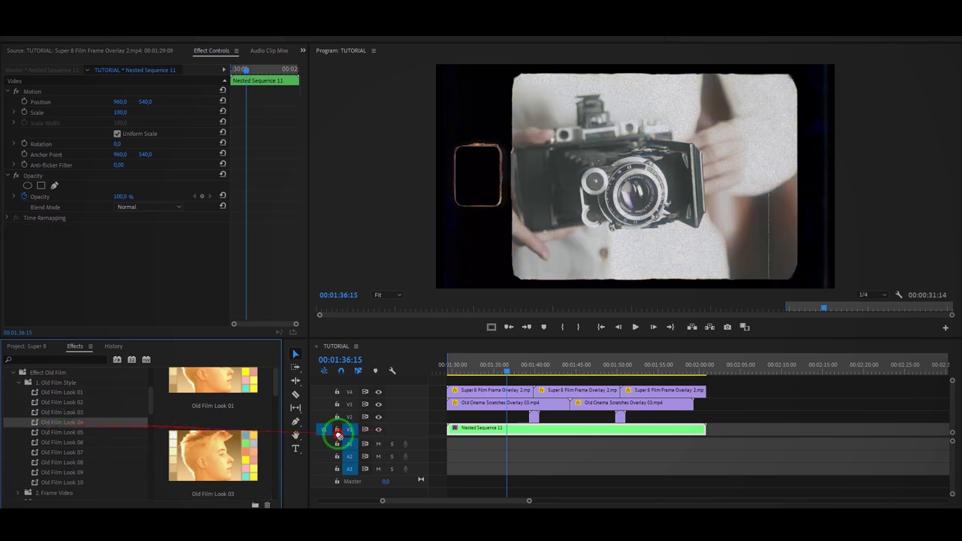
{"action": "left_click_drag", "start_coordinate": [338, 435], "coordinate": [468, 429]}
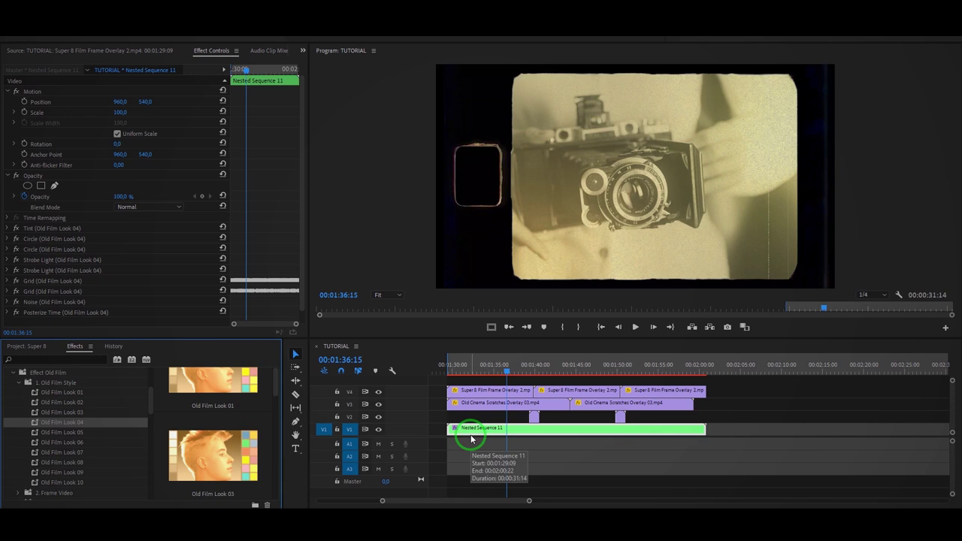
{"action": "key", "text": "ctrl+z"}
{"action": "left_click_drag", "start_coordinate": [49, 435], "coordinate": [483, 435]}
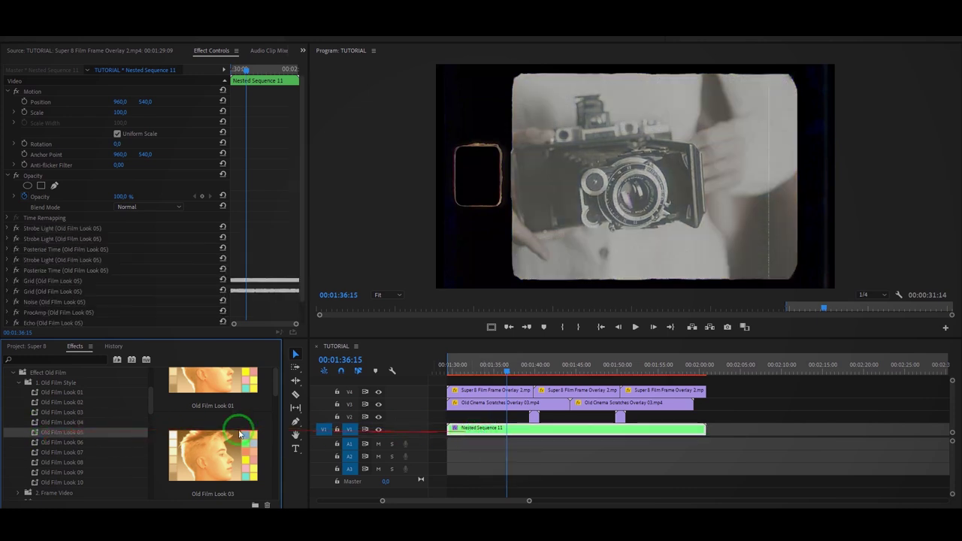
{"action": "key", "text": "ctrl+z"}
{"action": "left_click_drag", "start_coordinate": [75, 445], "coordinate": [508, 433]}
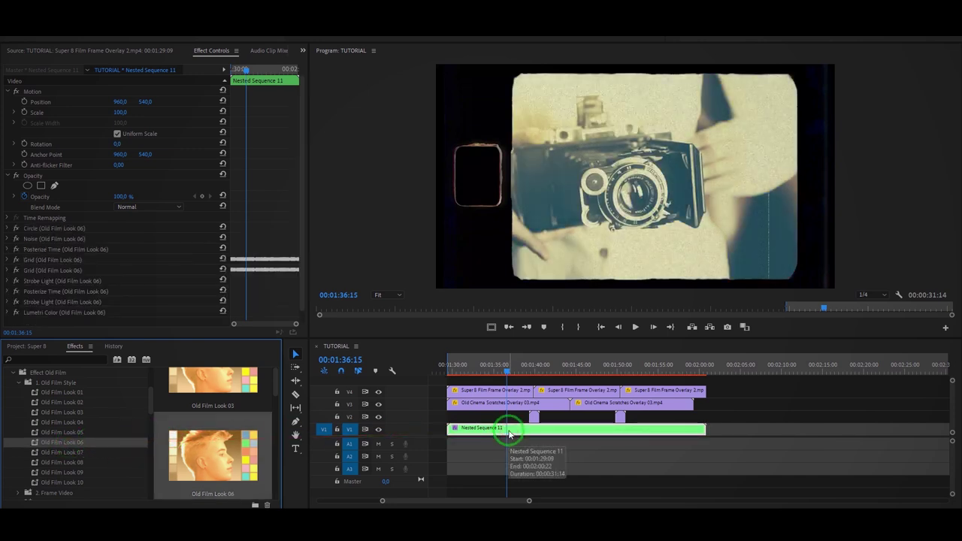
{"action": "key", "text": "ctrl+z"}
{"action": "left_click_drag", "start_coordinate": [75, 451], "coordinate": [485, 432]}
{"action": "key", "text": "ctrl+z"}
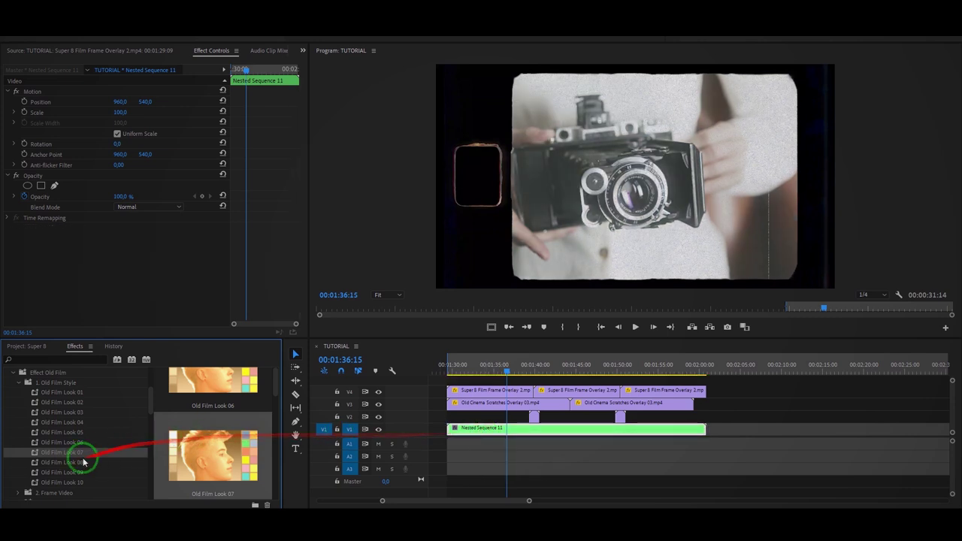
{"action": "left_click_drag", "start_coordinate": [84, 463], "coordinate": [479, 429]}
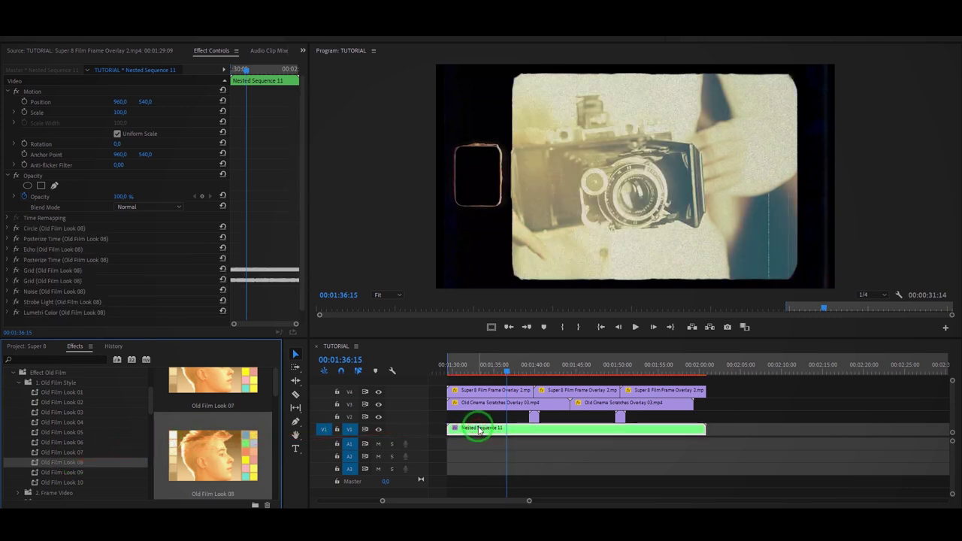
{"action": "key", "text": "ctrl+z"}
{"action": "left_click_drag", "start_coordinate": [82, 471], "coordinate": [516, 430]}
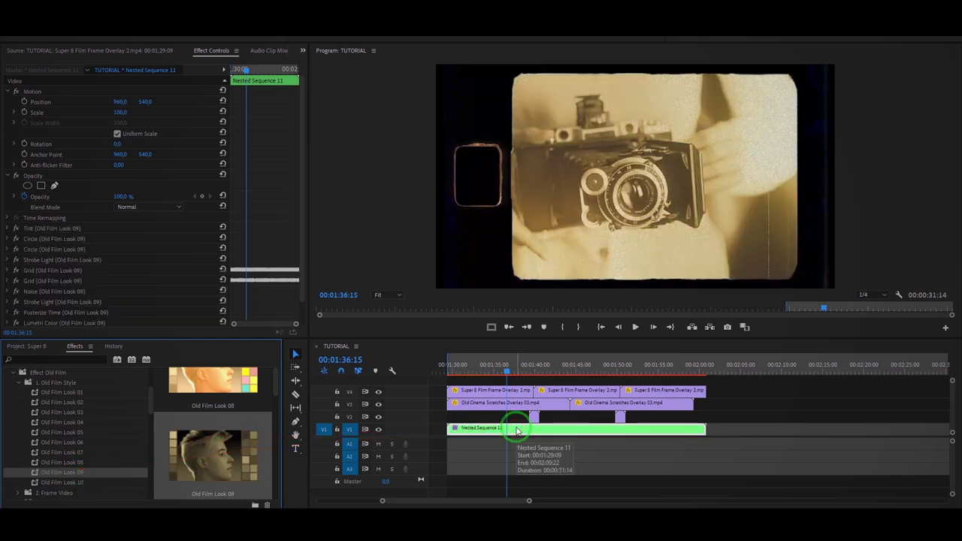
{"action": "key", "text": "ctrl+z"}
{"action": "left_click", "coordinate": [73, 483]}
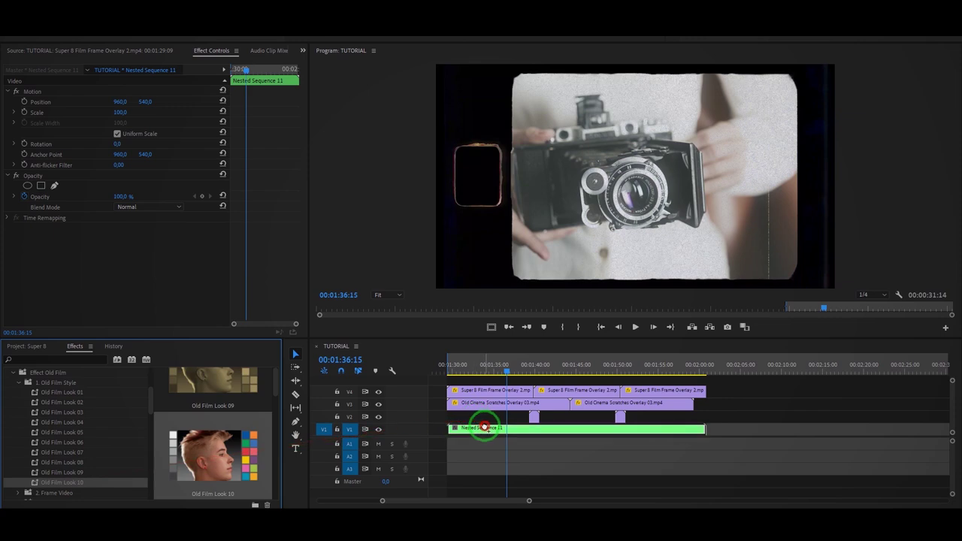